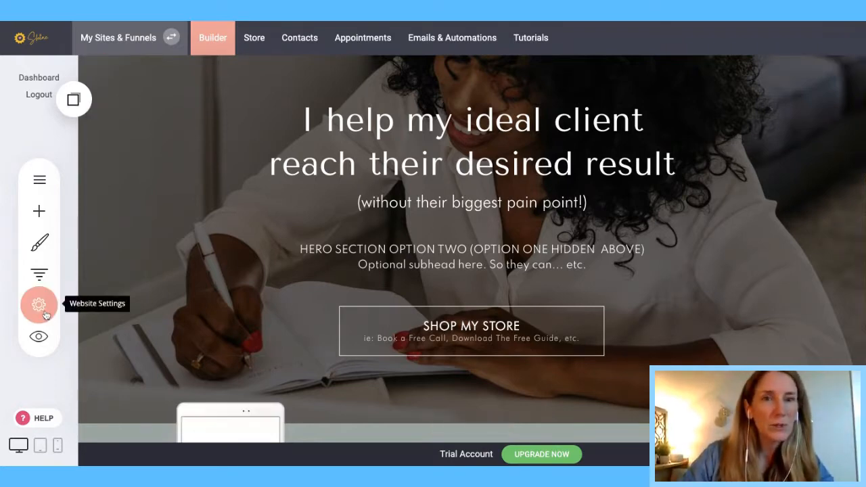
Step: Open the tag settings for contacts and review the list of existing tags
click(299, 40)
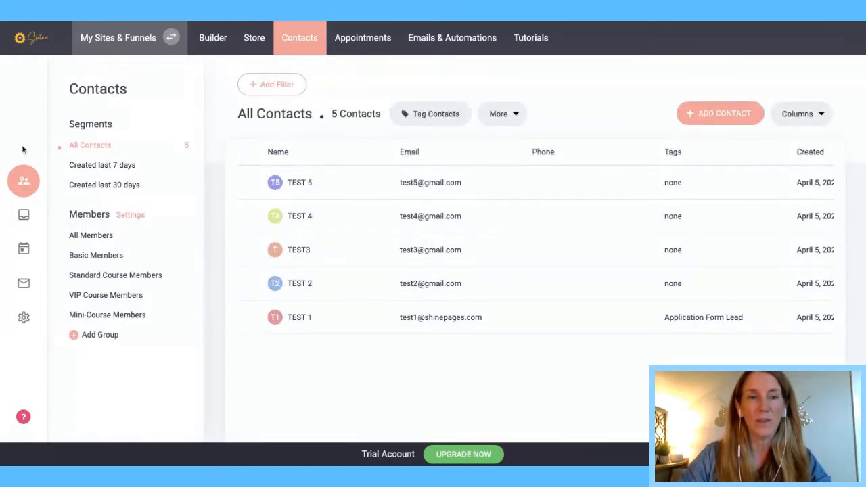
click(28, 325)
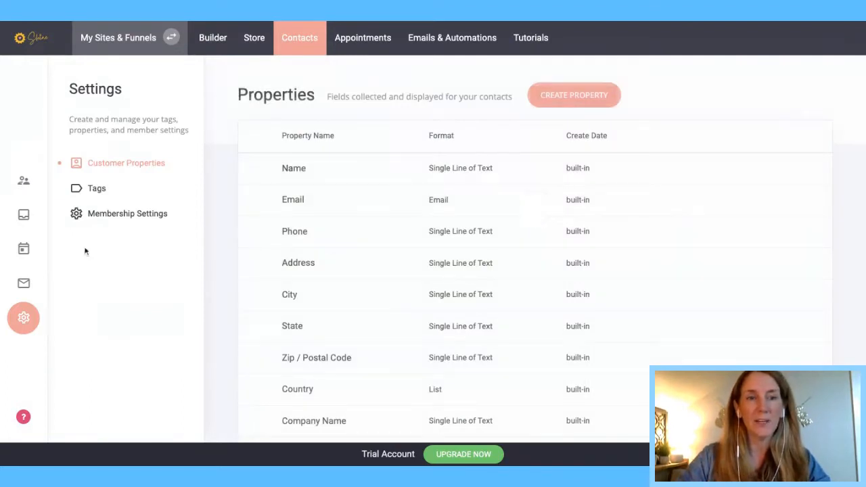
click(98, 189)
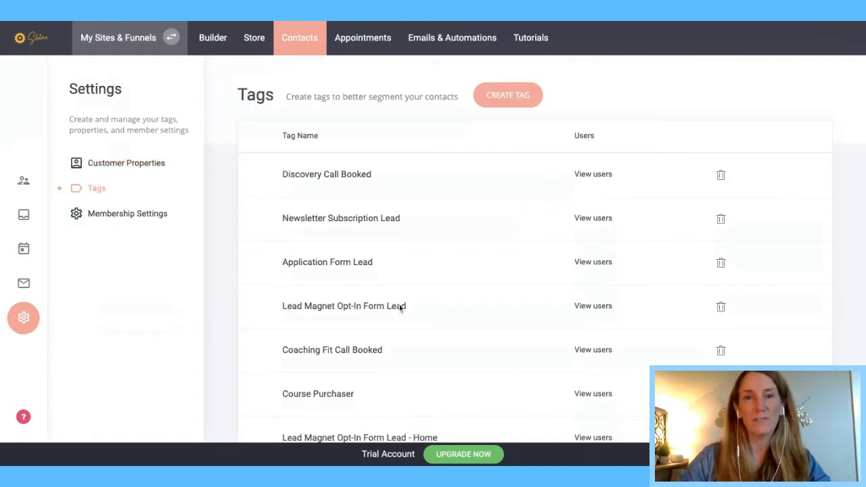
scroll(400, 307, down, 1)
scroll(399, 308, down, 2)
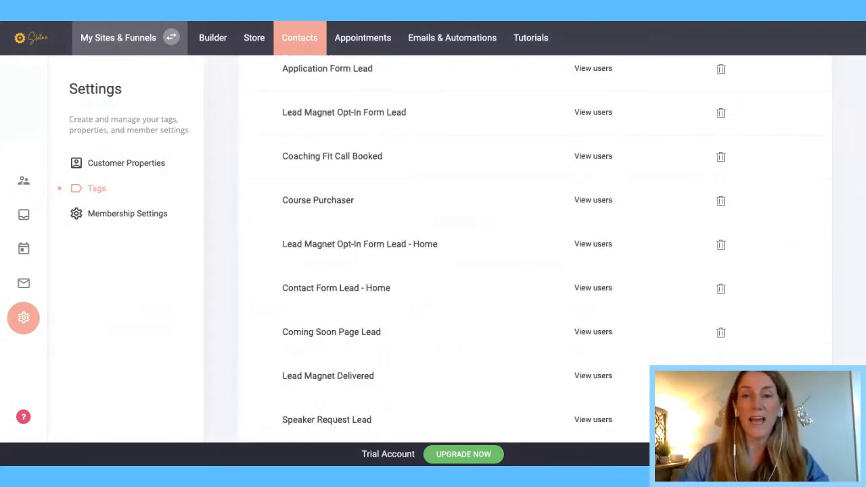
scroll(473, 270, up, 3)
scroll(535, 271, down, 3)
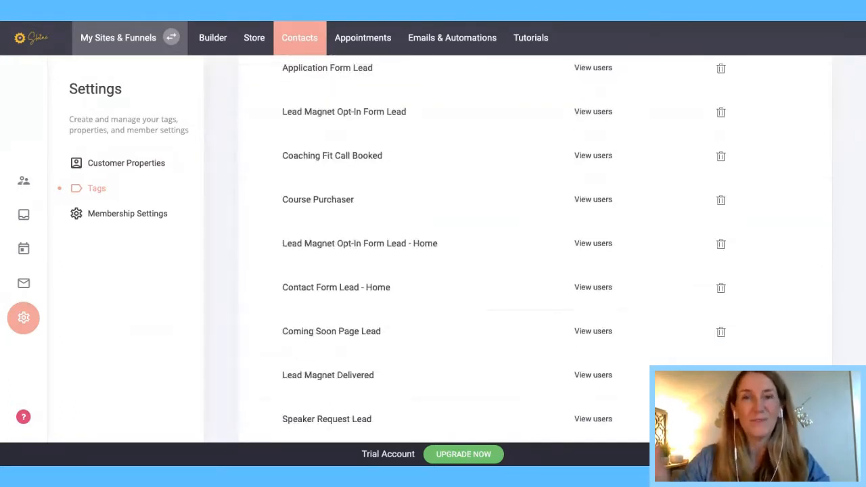
scroll(367, 178, up, 3)
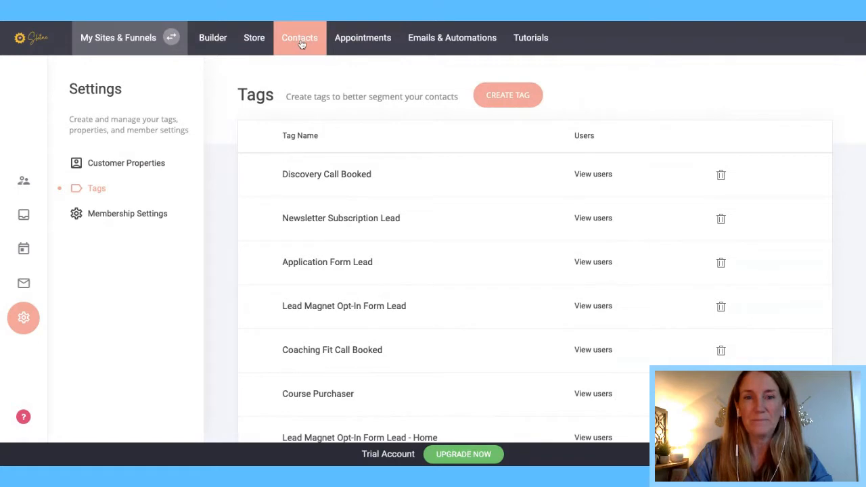
Step: Create a new contact tag named "Leads"
click(512, 100)
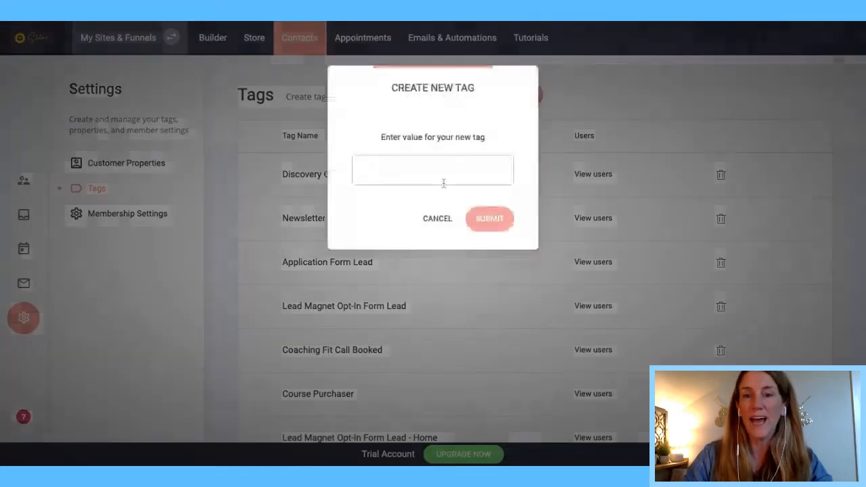
click(496, 164)
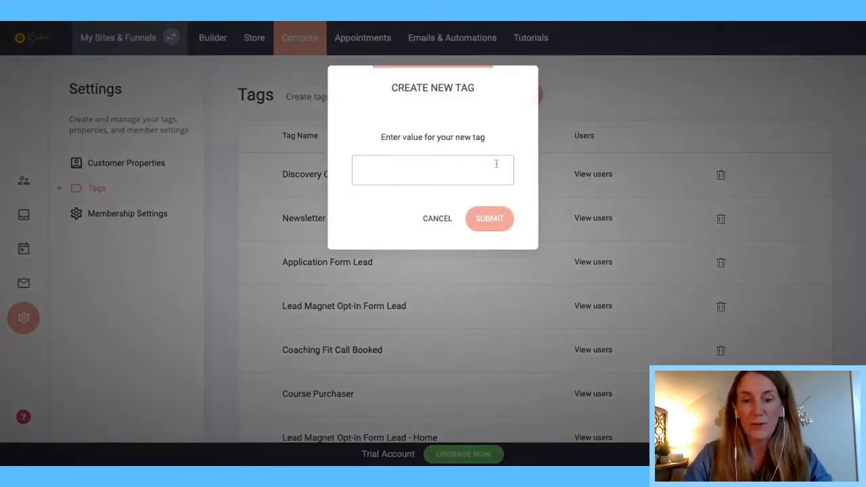
text(L)
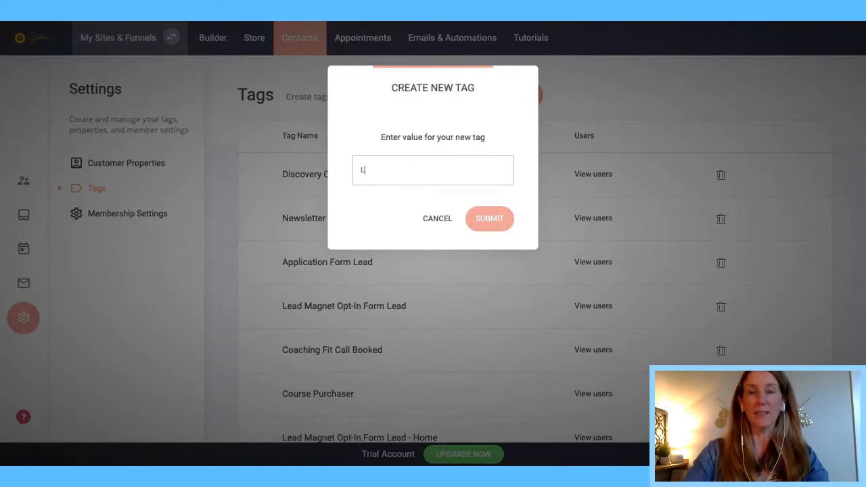
text(eads)
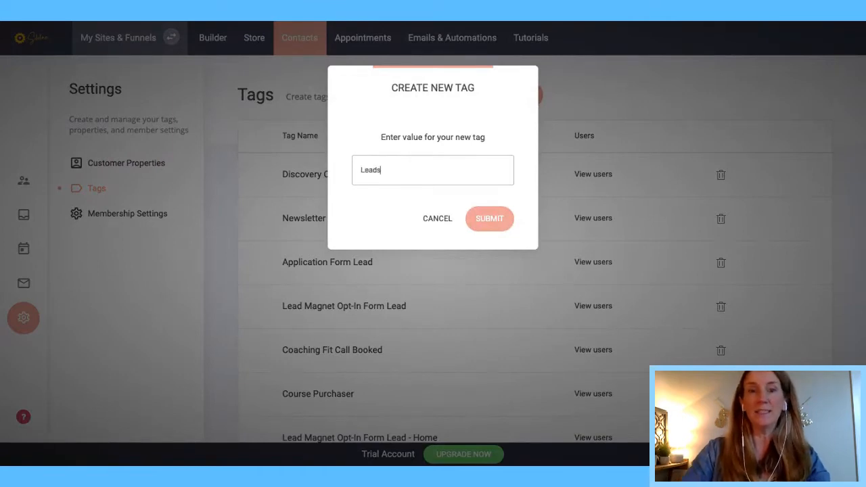
click(484, 218)
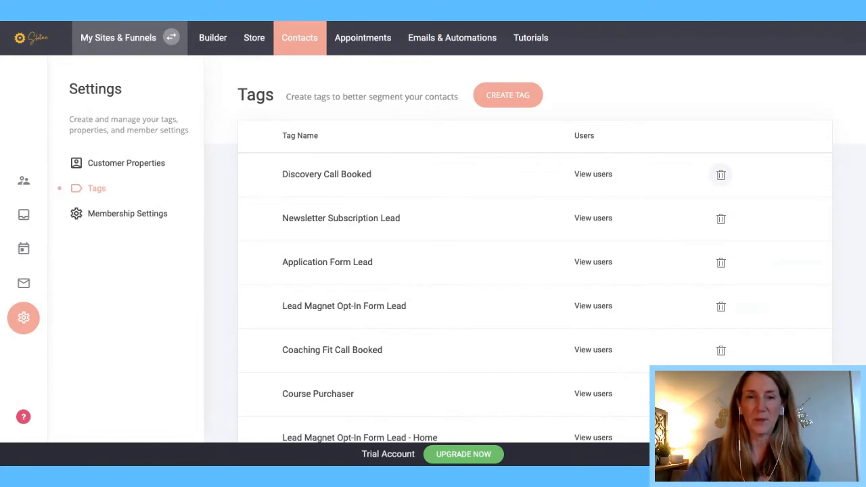
Step: Return to the website builder and look through the home page for its opt-in and contact forms
click(215, 39)
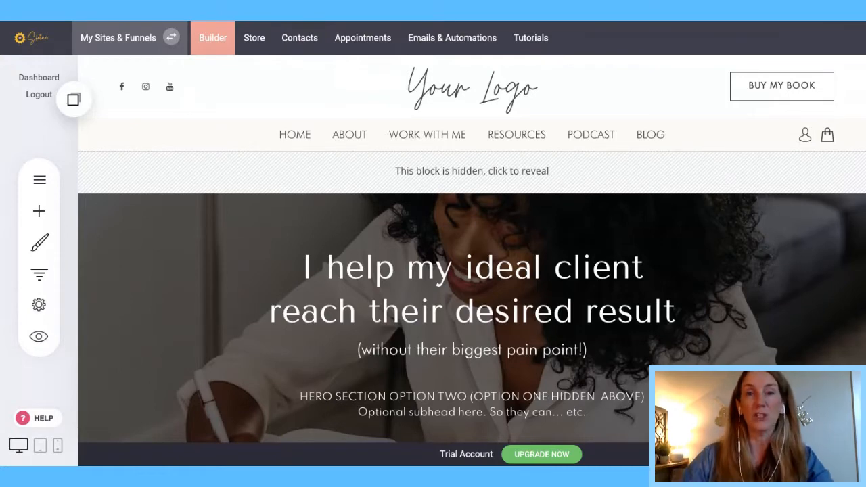
mouse_move(201, 72)
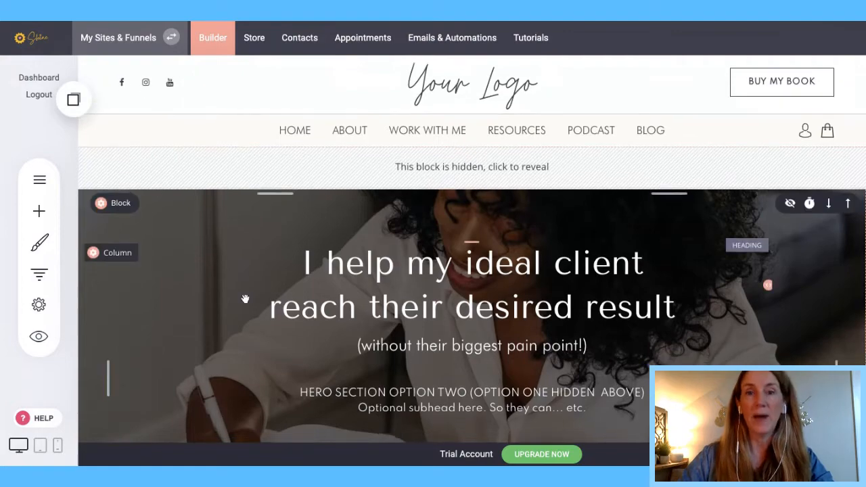
scroll(244, 299, down, 5)
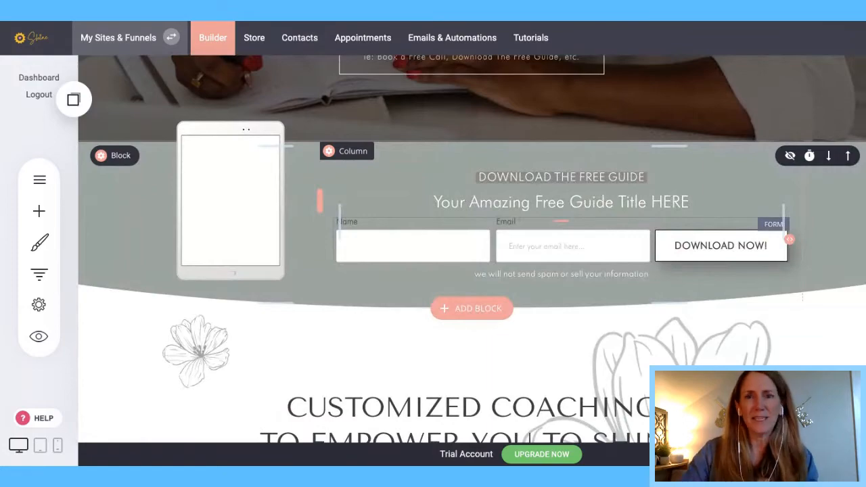
scroll(472, 249, down, 7)
scroll(471, 249, down, 15)
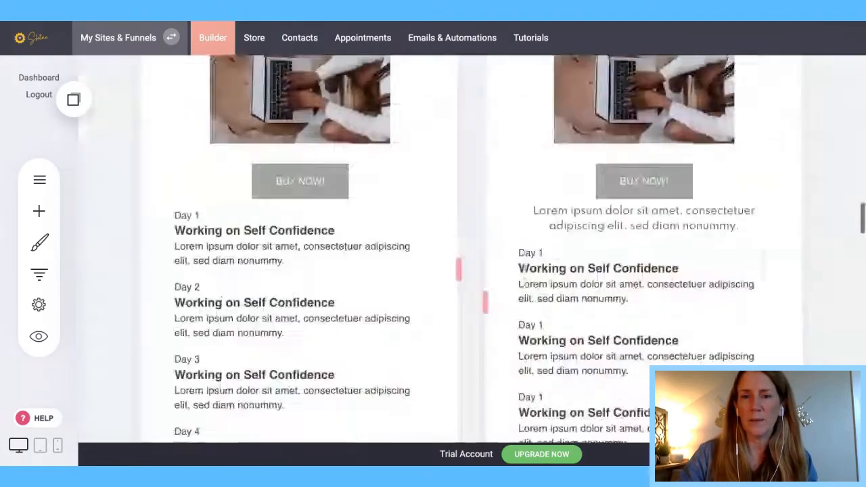
scroll(644, 149, down, 12)
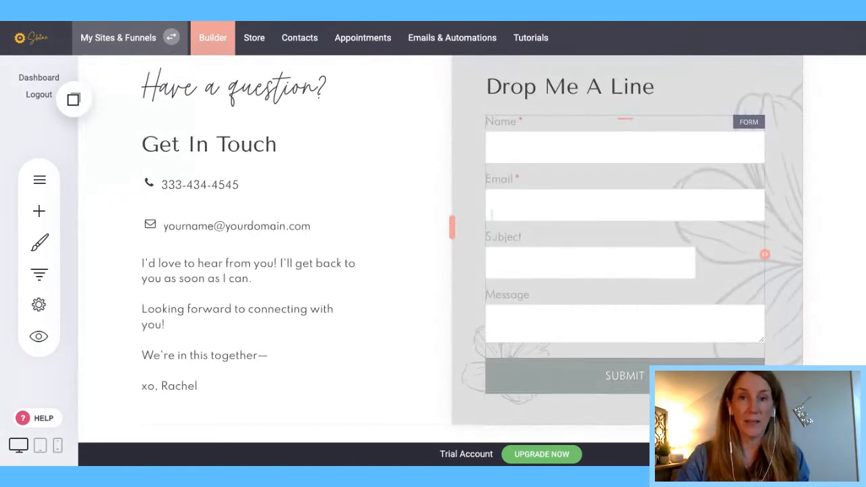
scroll(492, 214, up, 15)
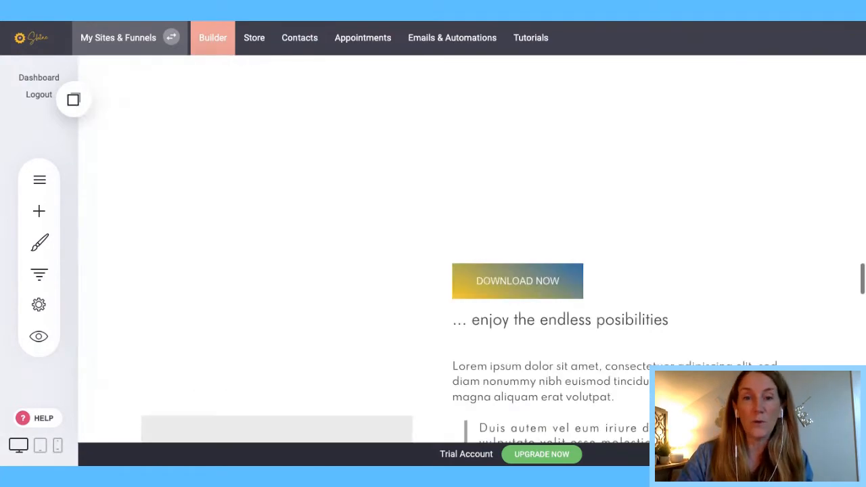
scroll(471, 249, up, 15)
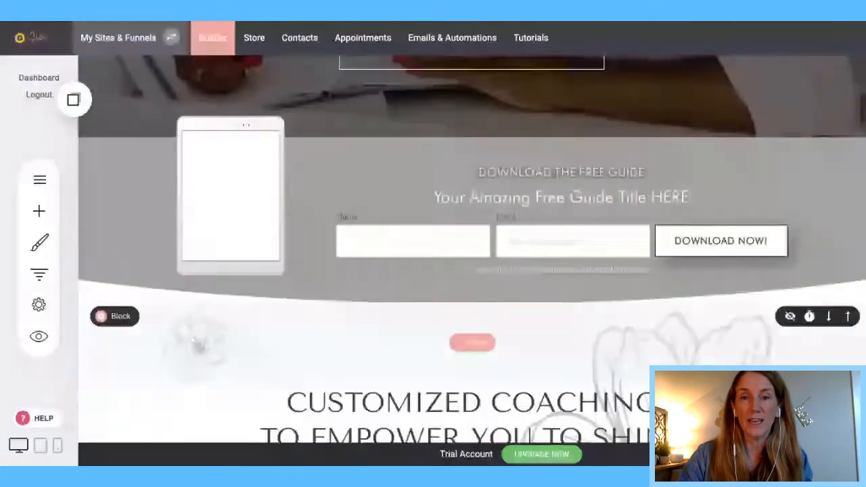
Step: Add a Form widget below the free guide opt-in form and remove its Subject and Message fields
click(39, 210)
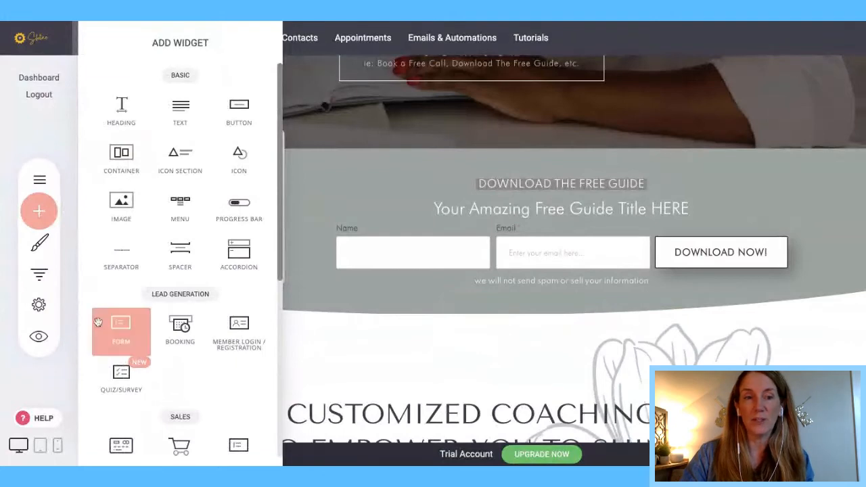
drag(120, 334, 481, 284)
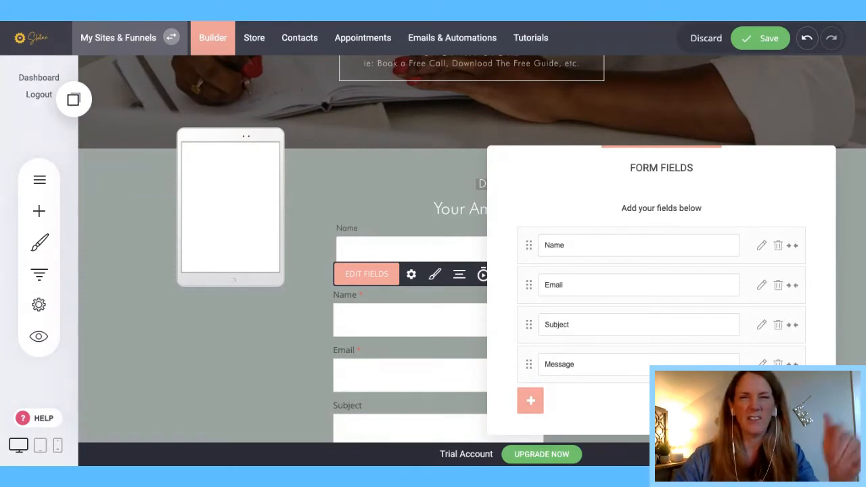
click(778, 326)
click(485, 233)
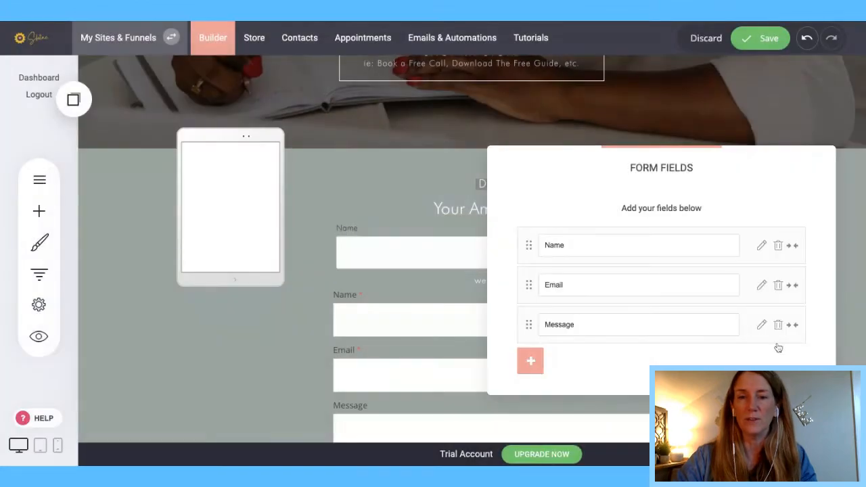
click(778, 325)
click(484, 234)
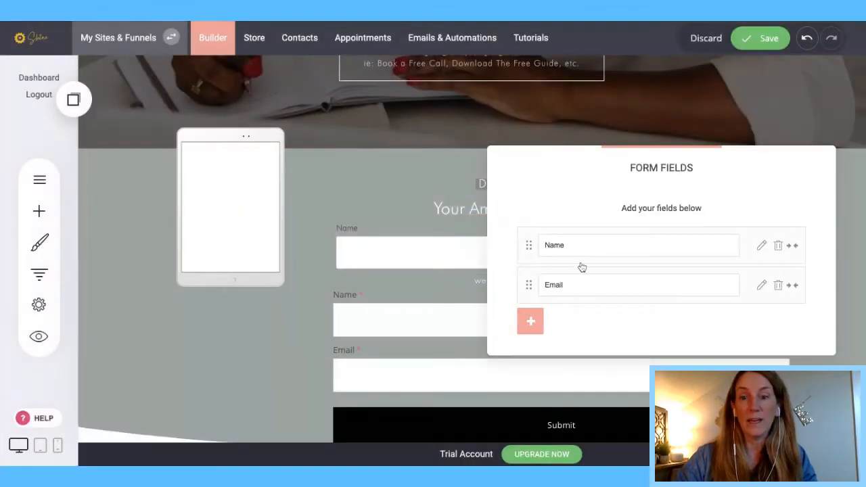
Step: Review the CRM properties and common fields that can be added to the new form, then close its field editor
click(531, 323)
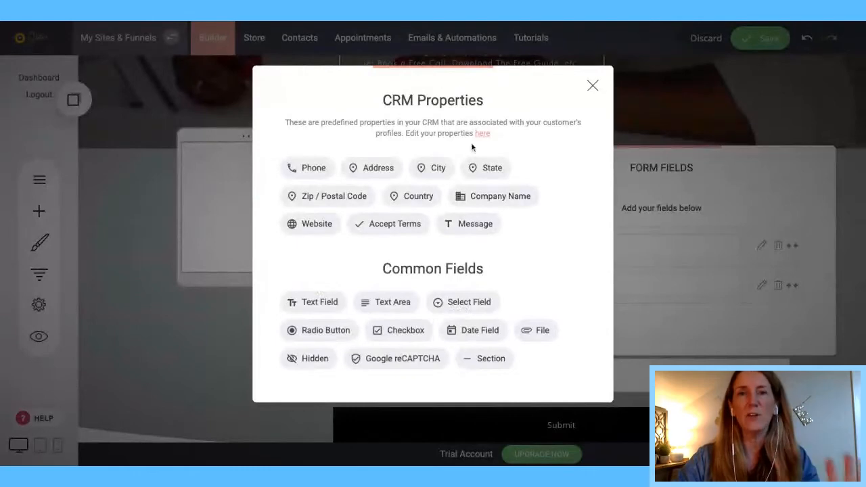
click(592, 86)
click(429, 279)
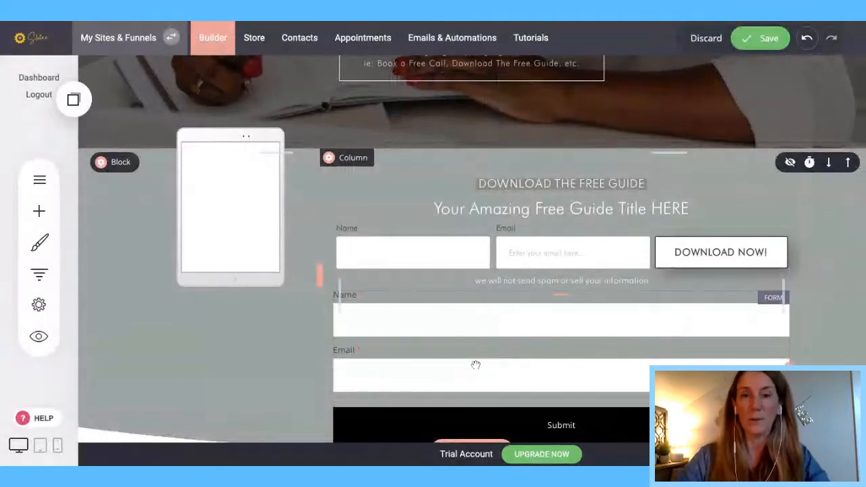
Step: Examine the original free guide form's settings for name, notification, button text, submit action and thank-you page
click(468, 250)
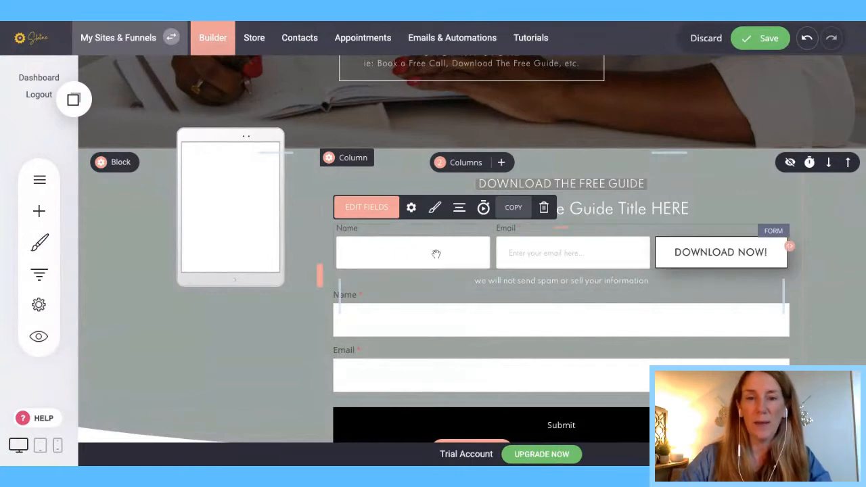
click(416, 363)
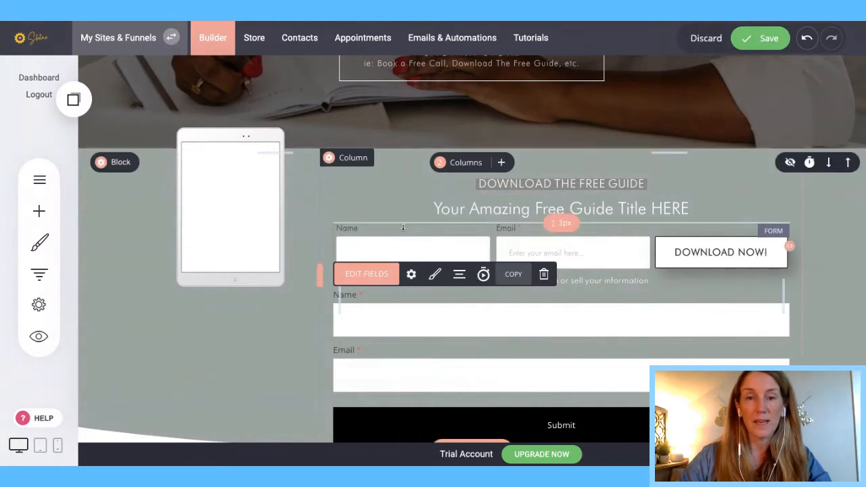
click(395, 249)
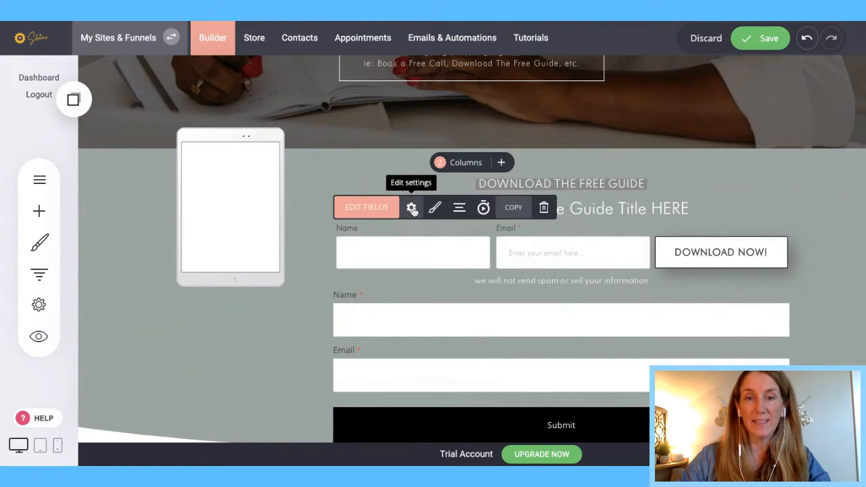
click(413, 209)
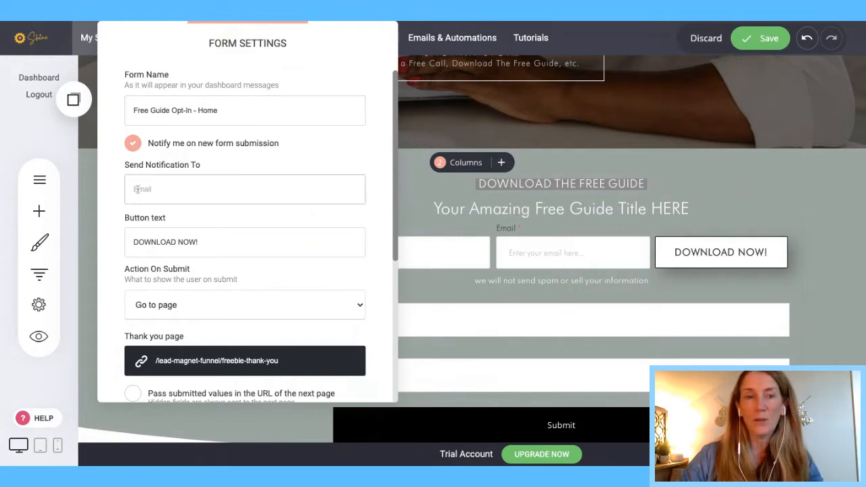
click(223, 185)
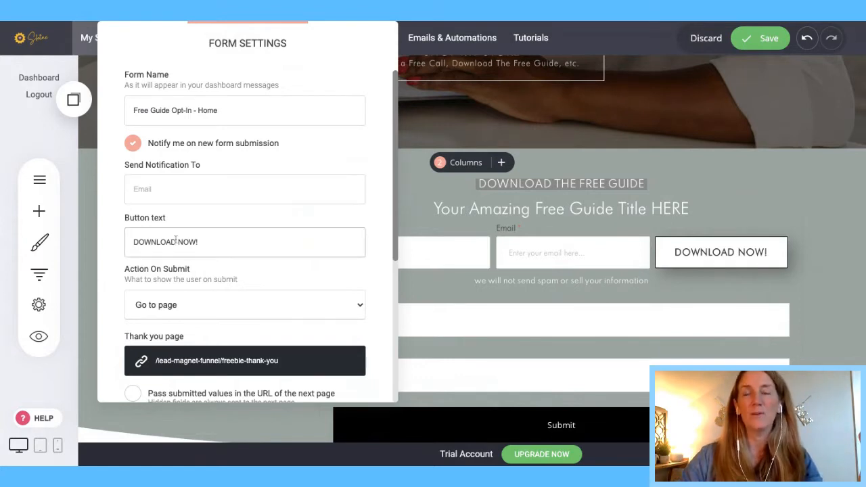
scroll(226, 289, down, 1)
scroll(226, 289, down, 3)
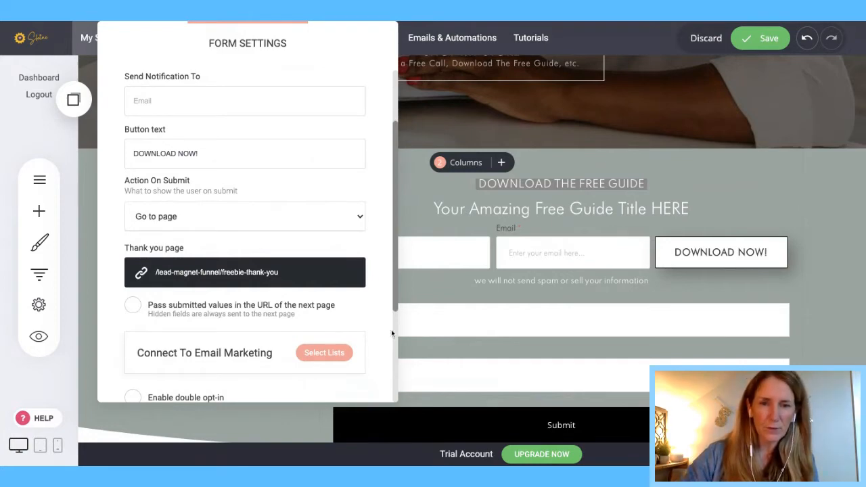
click(467, 305)
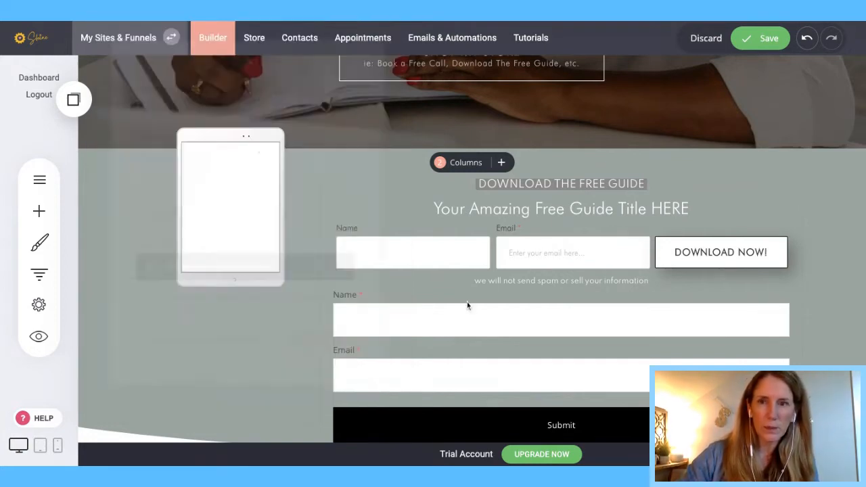
Step: Add the tag "New Tag" to the contact tags in the original free guide opt-in form's settings
click(437, 251)
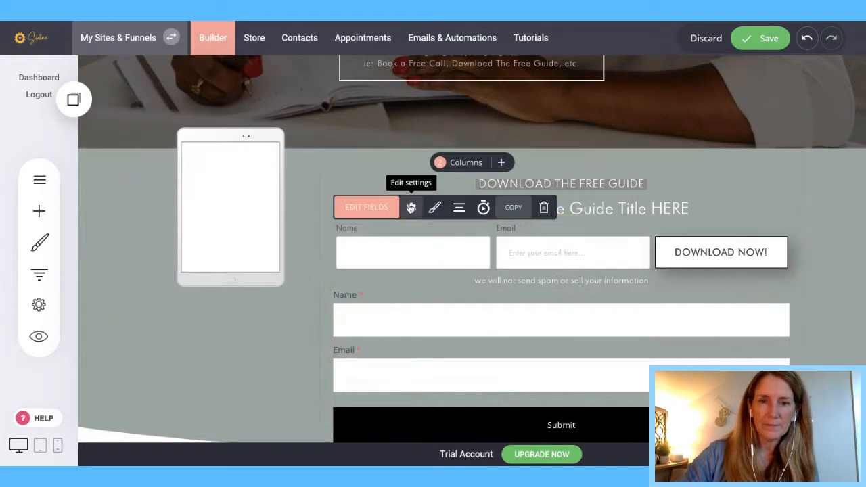
click(411, 208)
scroll(263, 269, down, 4)
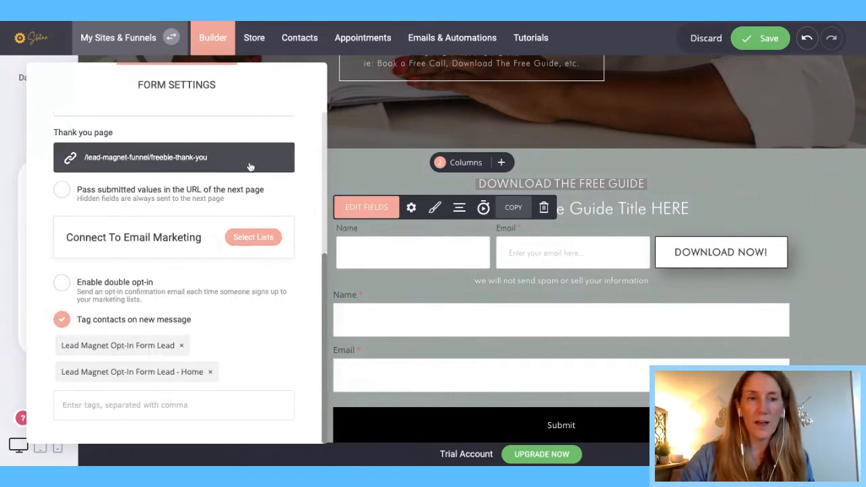
scroll(248, 167, up, 4)
scroll(199, 220, down, 5)
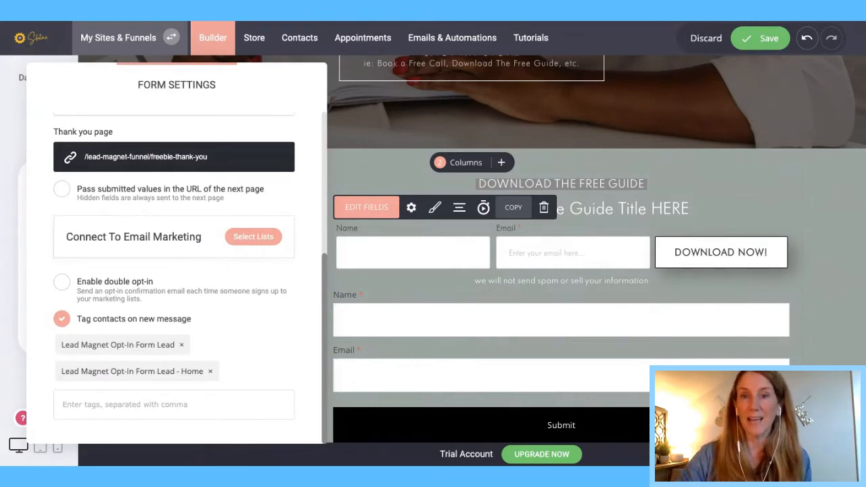
click(100, 405)
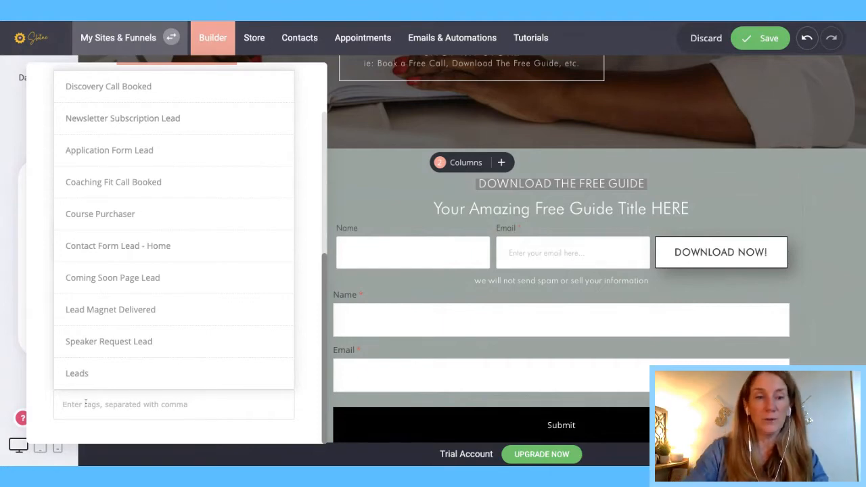
text(New Tag)
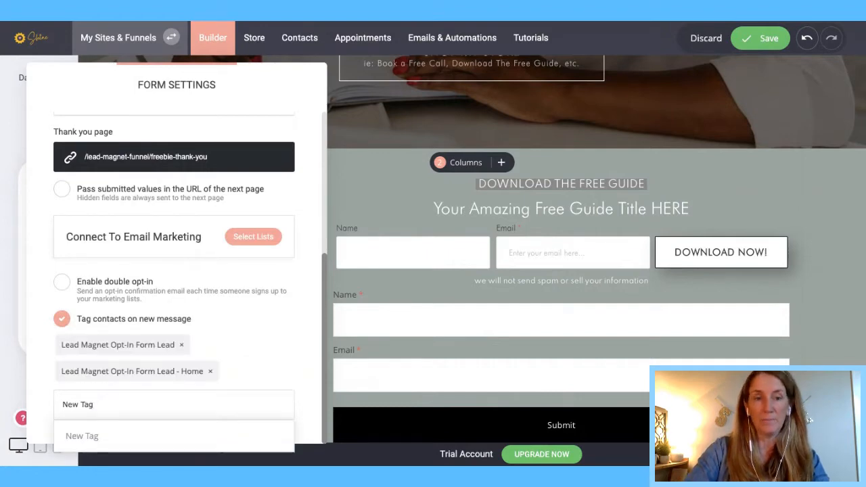
key(Return)
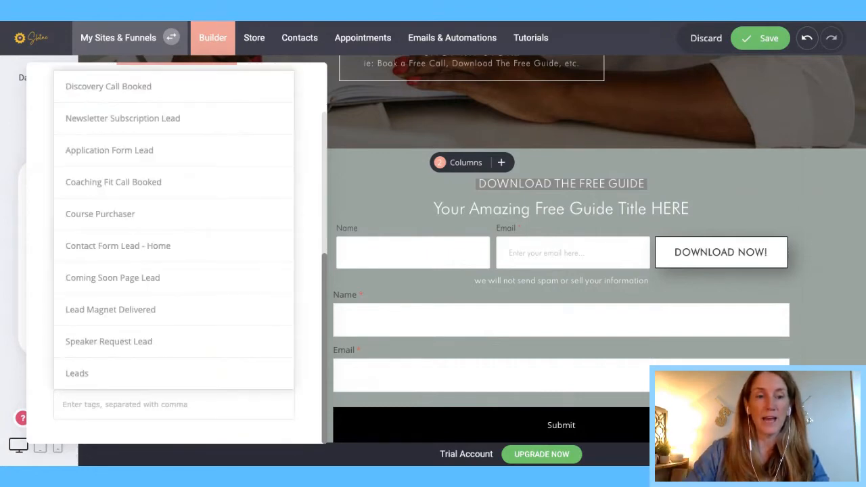
click(37, 389)
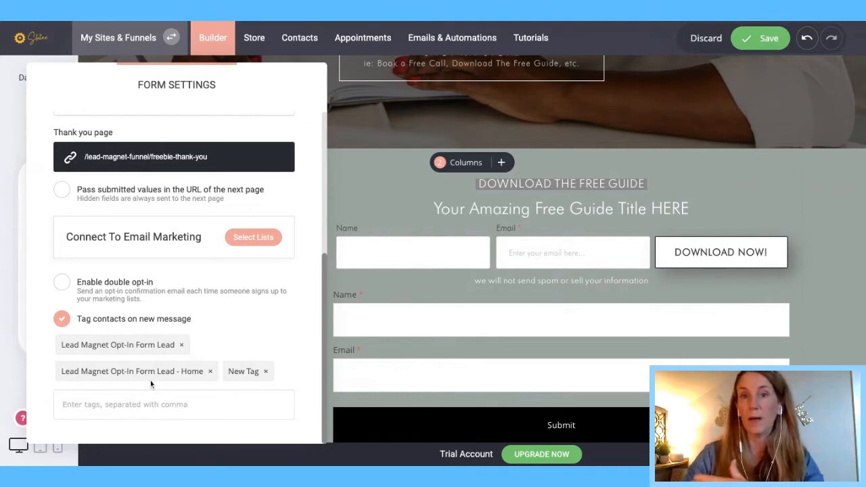
Step: Check the form's email marketing list selection without changing it, close the form settings and save the page
click(260, 241)
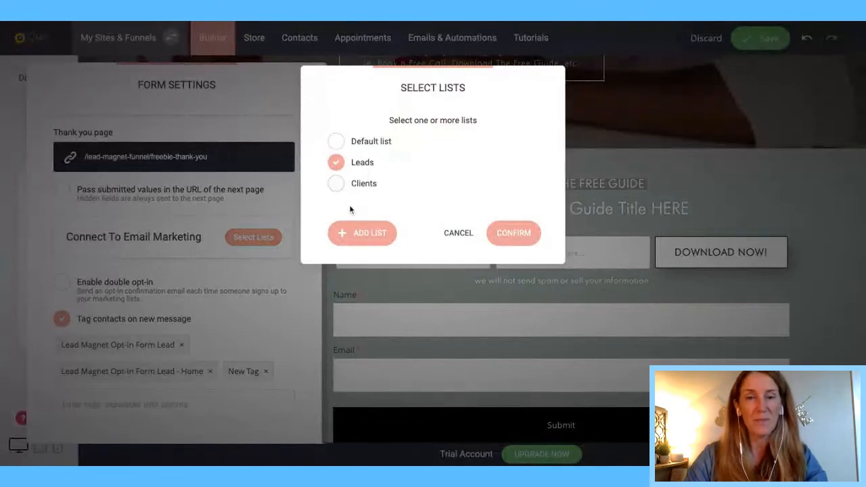
click(468, 235)
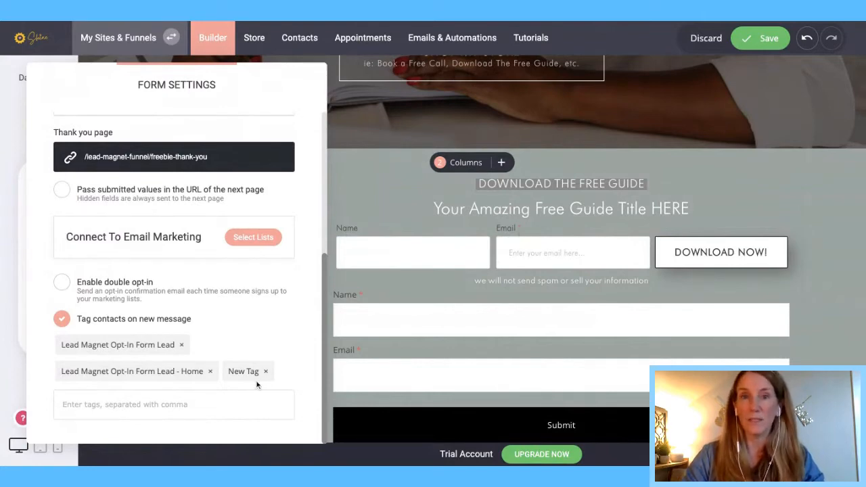
click(451, 225)
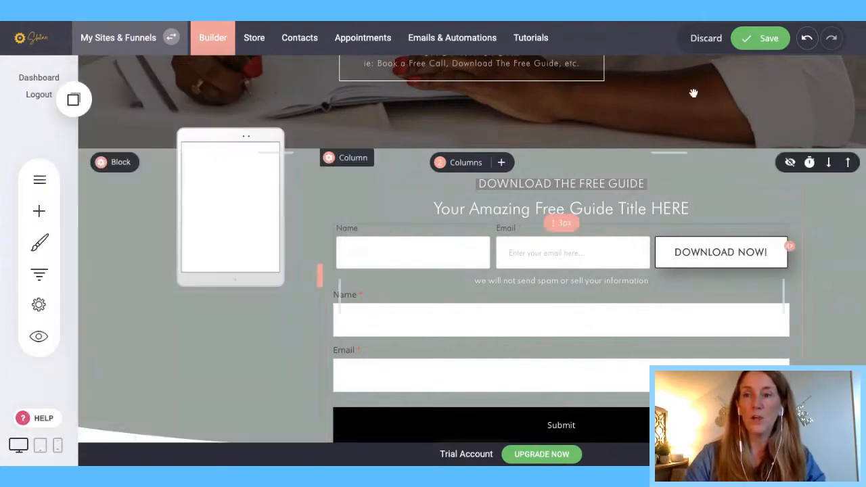
click(765, 44)
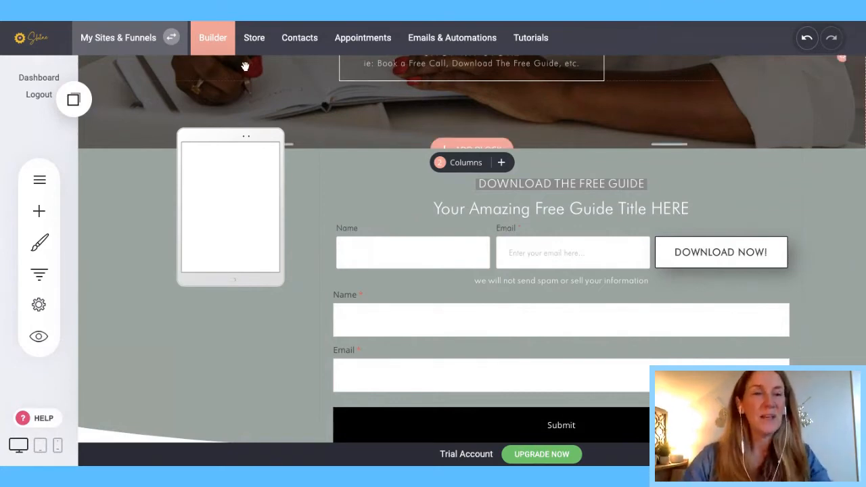
Step: Open the Book a Free Call page and look over its booking calendar and the widgets available to add
click(41, 183)
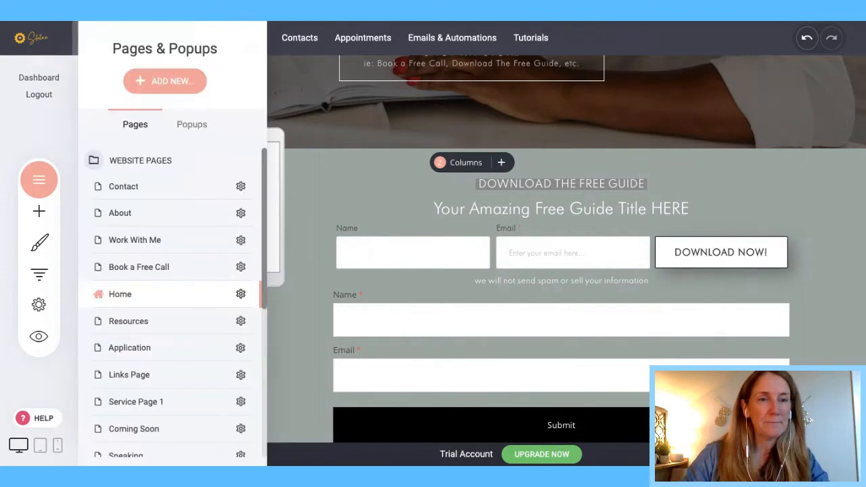
click(150, 270)
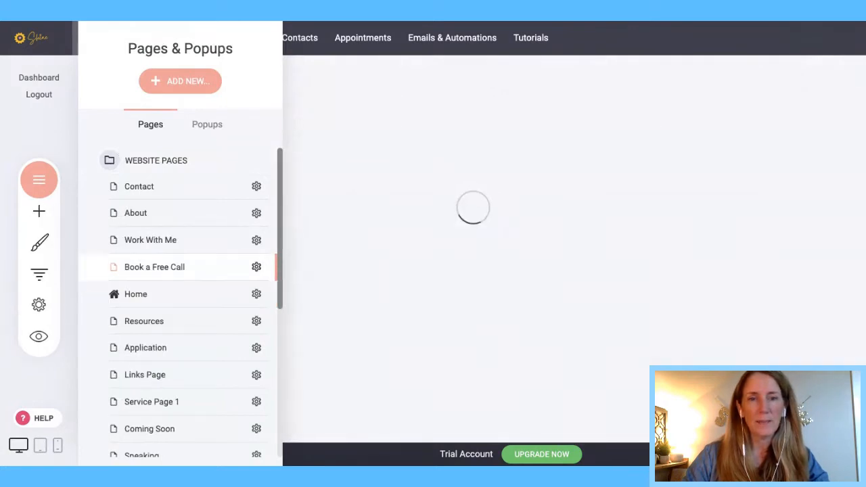
click(391, 229)
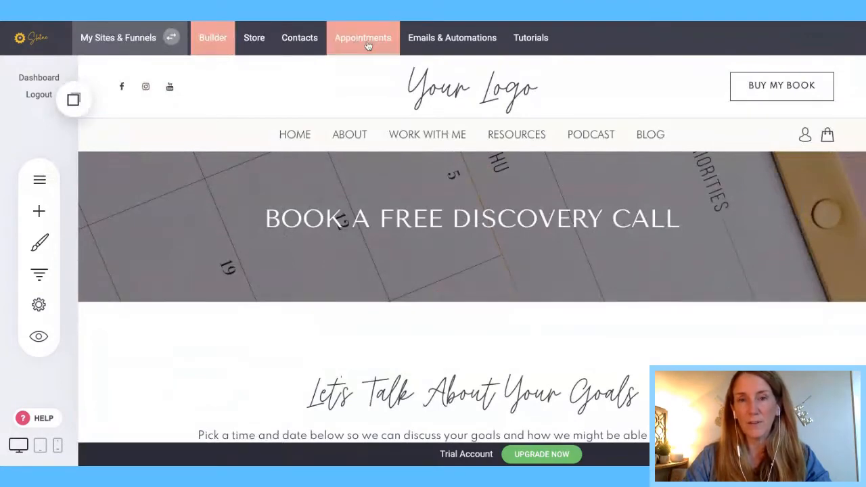
scroll(442, 331, down, 2)
scroll(443, 328, down, 3)
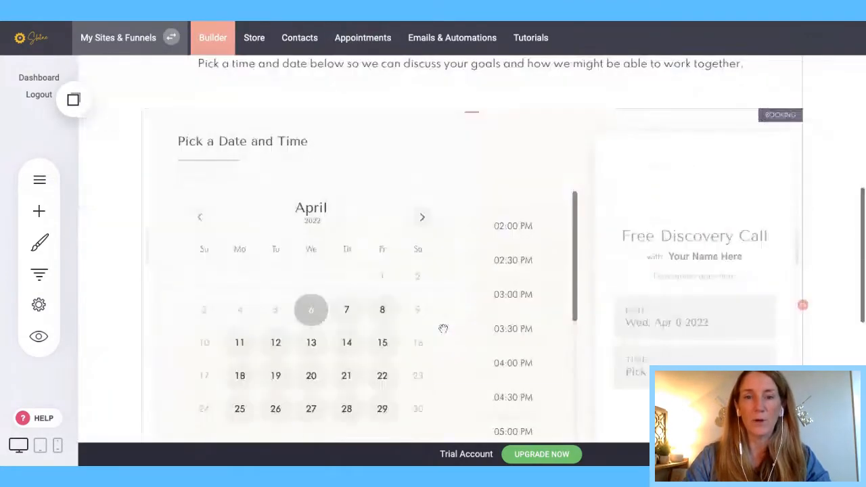
click(39, 212)
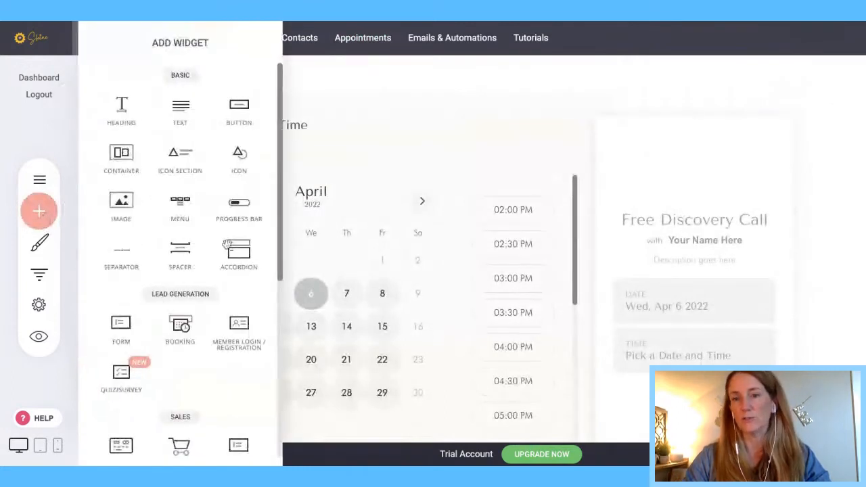
click(440, 162)
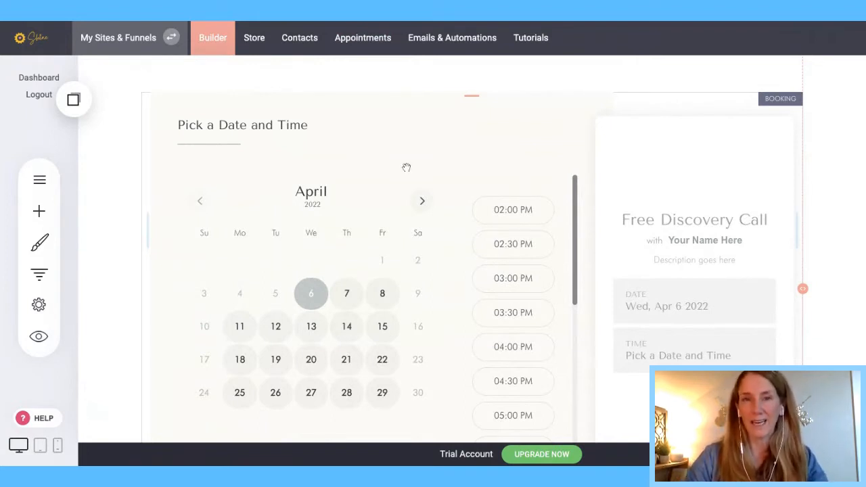
Step: Examine the booking calendar's settings for the booking event, email marketing lists and contact tags, closing them without changes
scroll(296, 210, up, 1)
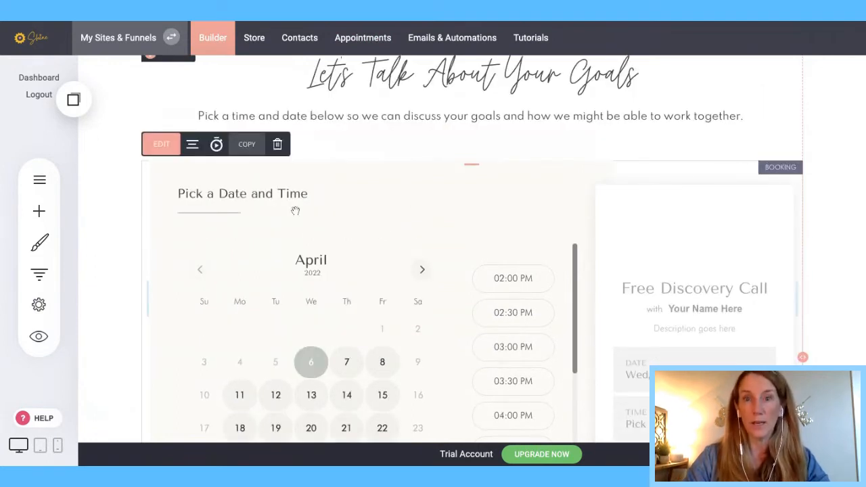
click(162, 144)
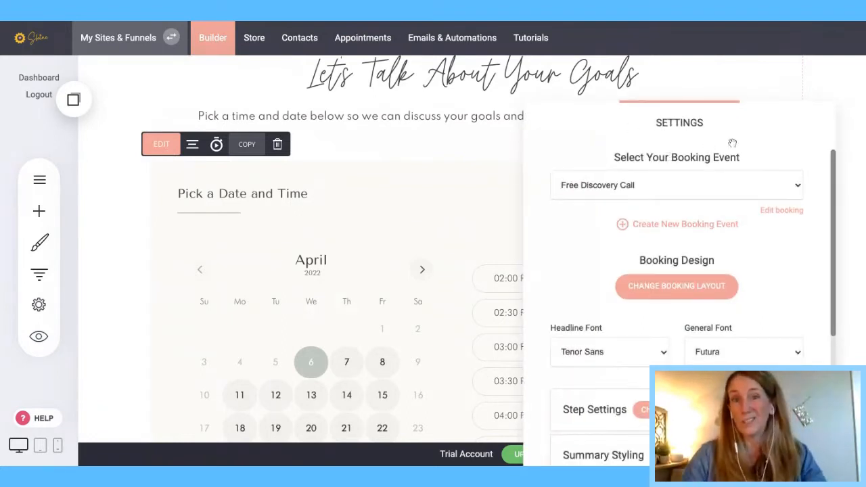
scroll(683, 217, down, 5)
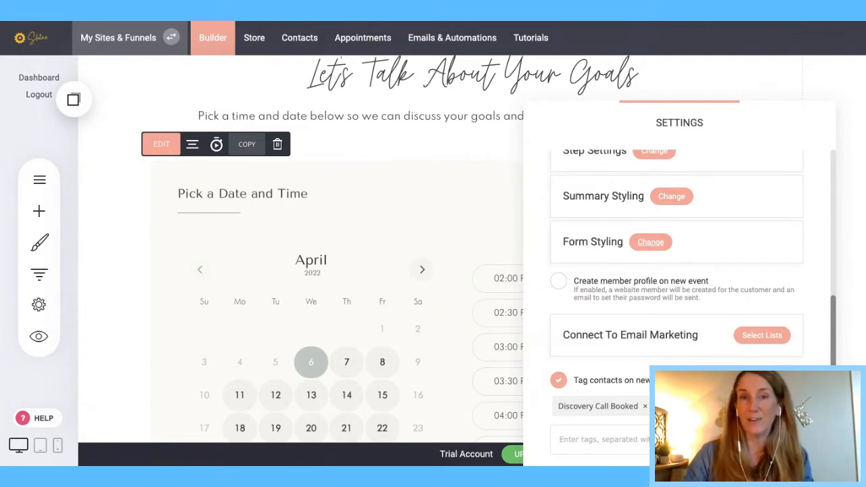
click(429, 152)
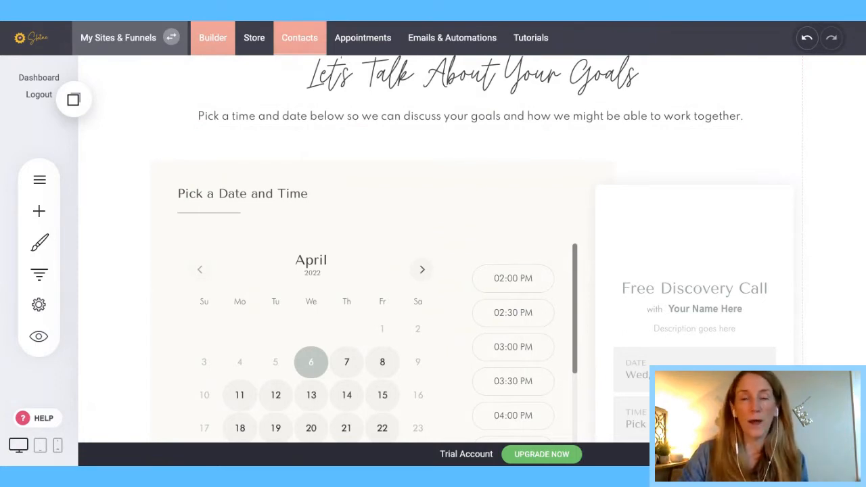
Step: Open the store's Checkout Page in the builder from the store's layout and styling options
click(261, 39)
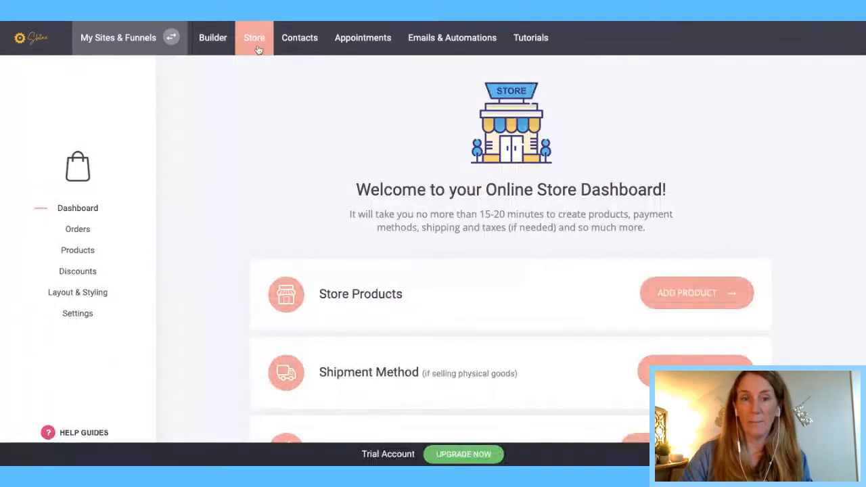
click(76, 294)
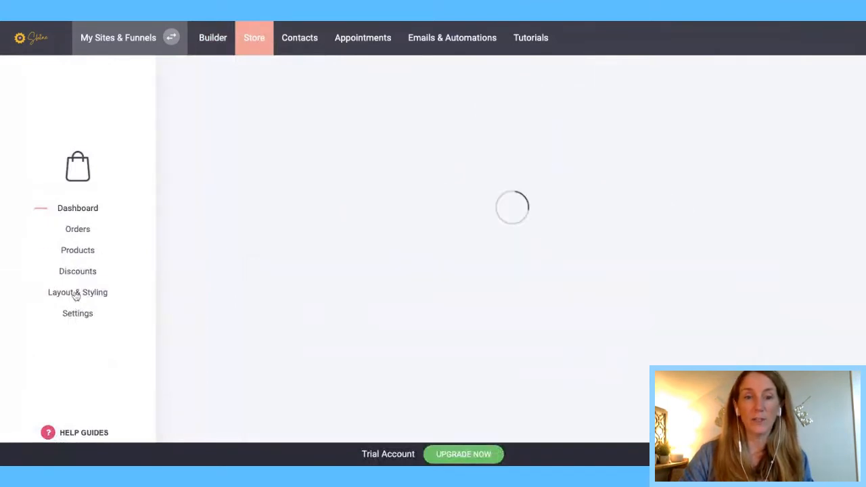
scroll(408, 338, down, 5)
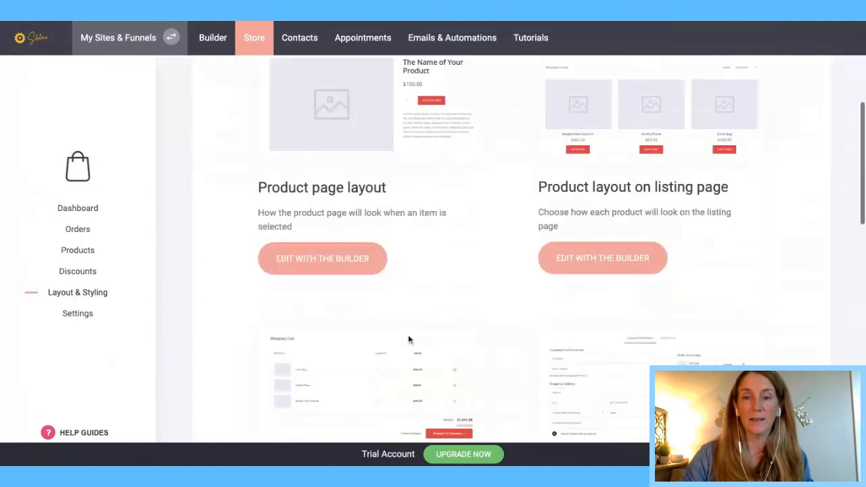
scroll(408, 334, down, 2)
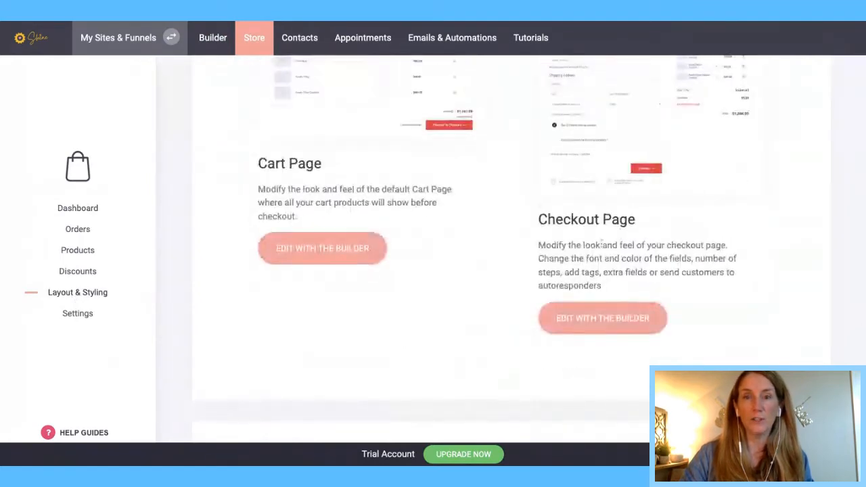
click(595, 319)
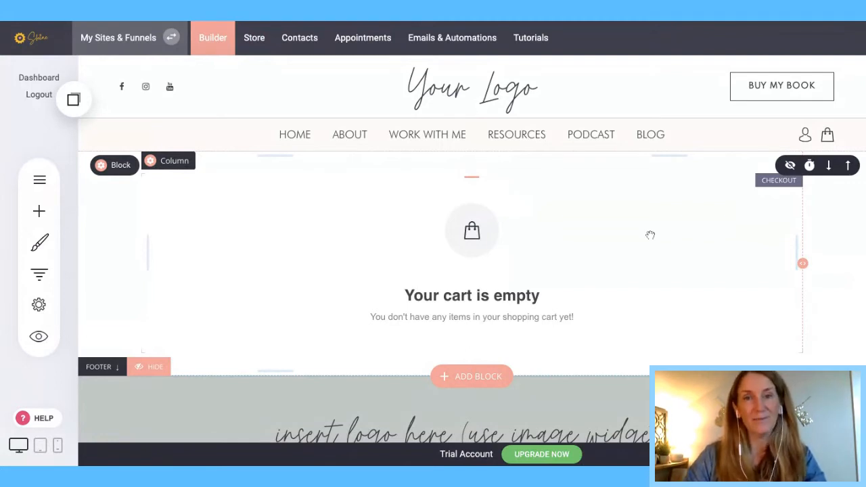
Step: Enable customer tagging in the checkout widget's settings, add the tag "Buyer" and save the page
mouse_move(313, 209)
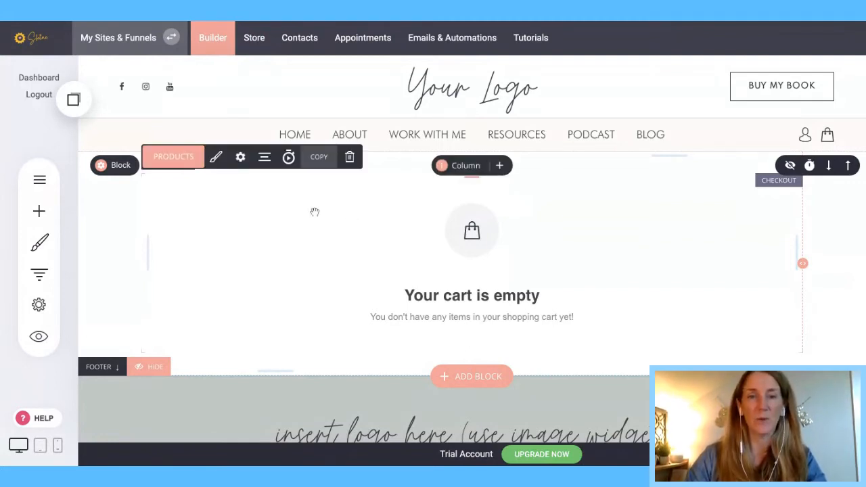
click(242, 162)
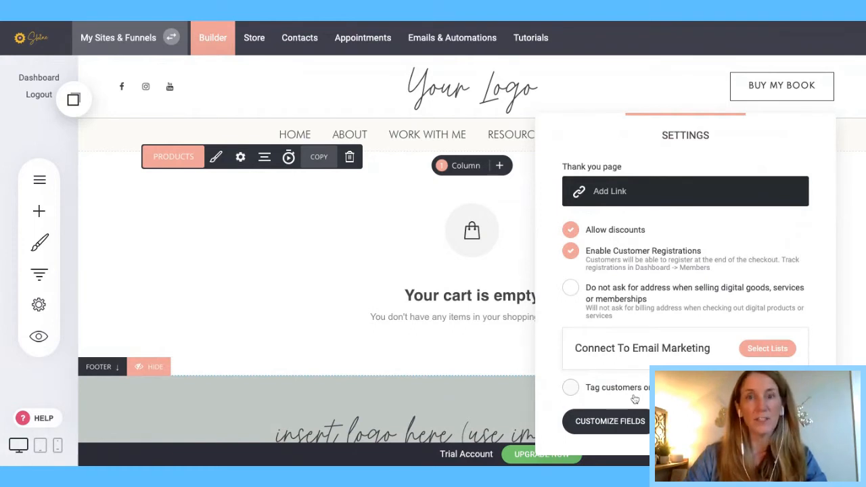
click(571, 387)
click(575, 419)
text(Buy)
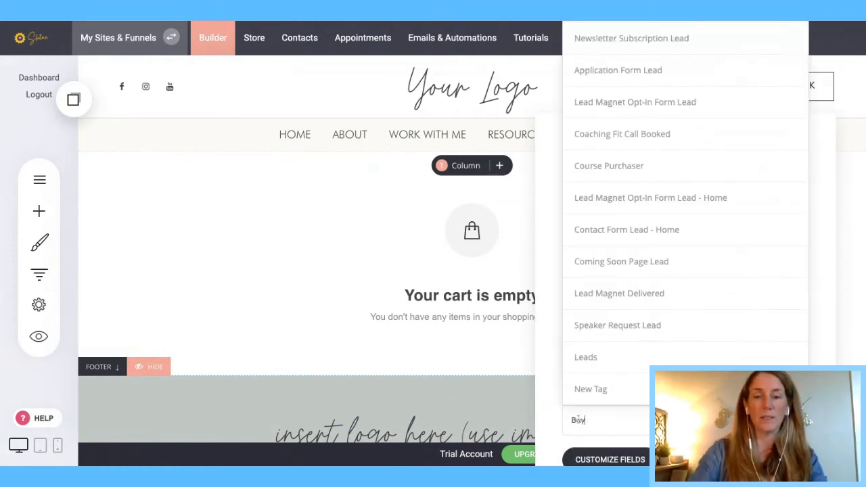
text(er)
key(Return)
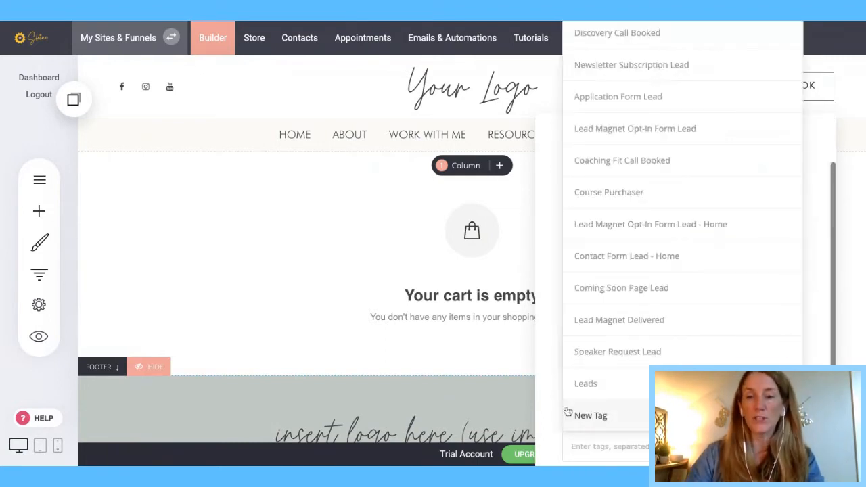
click(554, 398)
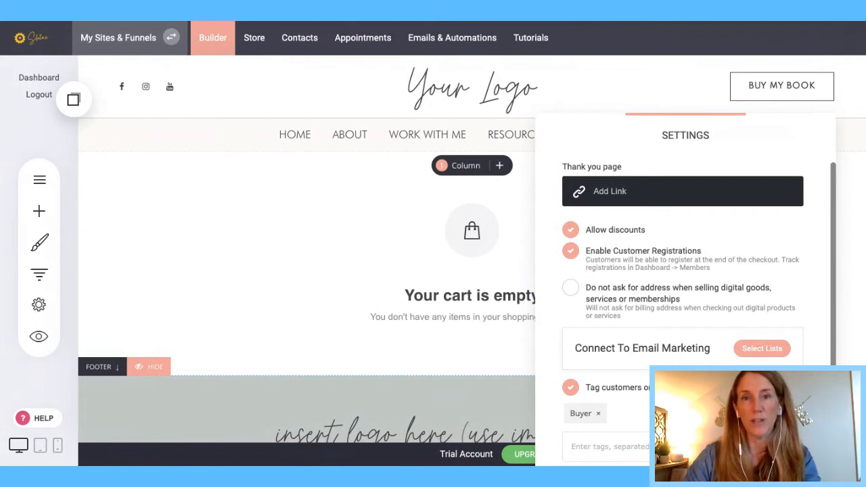
click(308, 306)
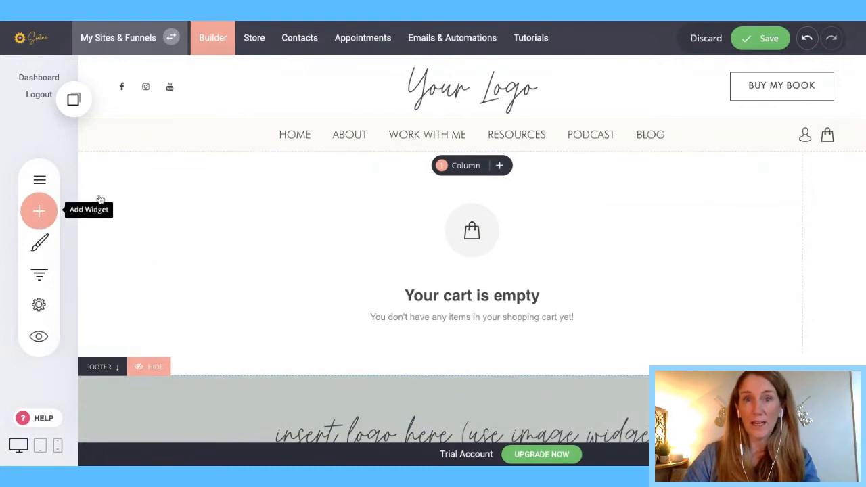
click(762, 37)
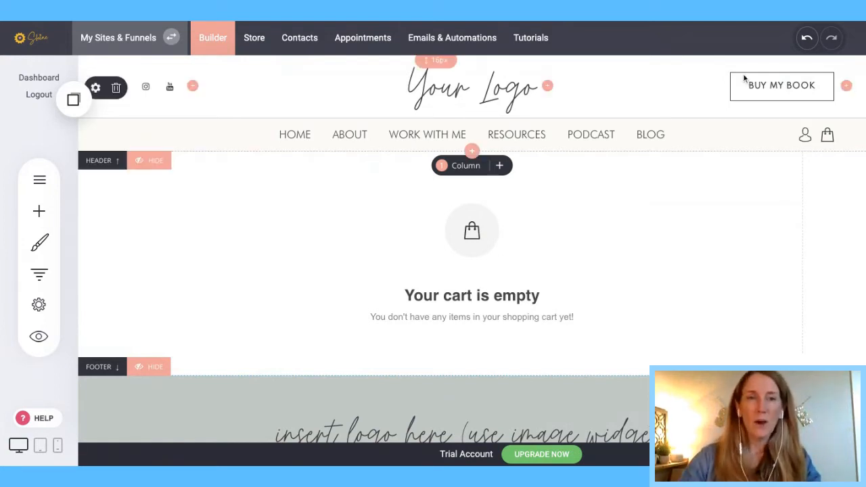
Step: Switch to the Home page among the website pages
click(39, 181)
click(160, 163)
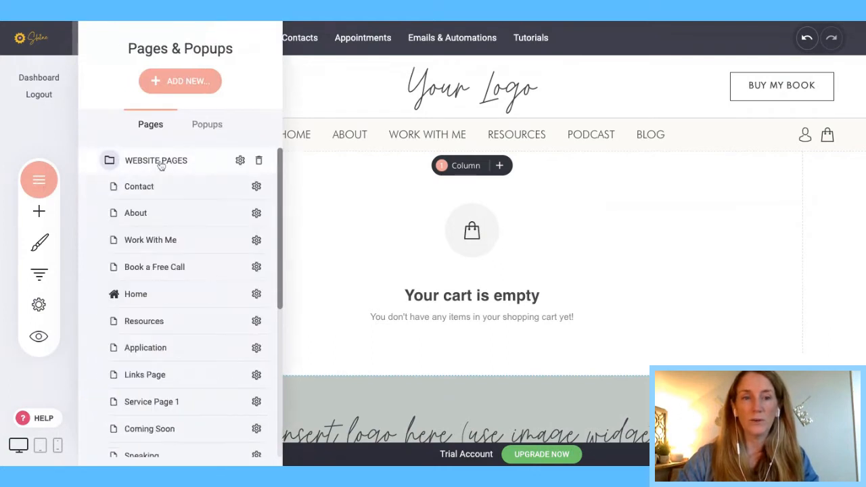
click(136, 297)
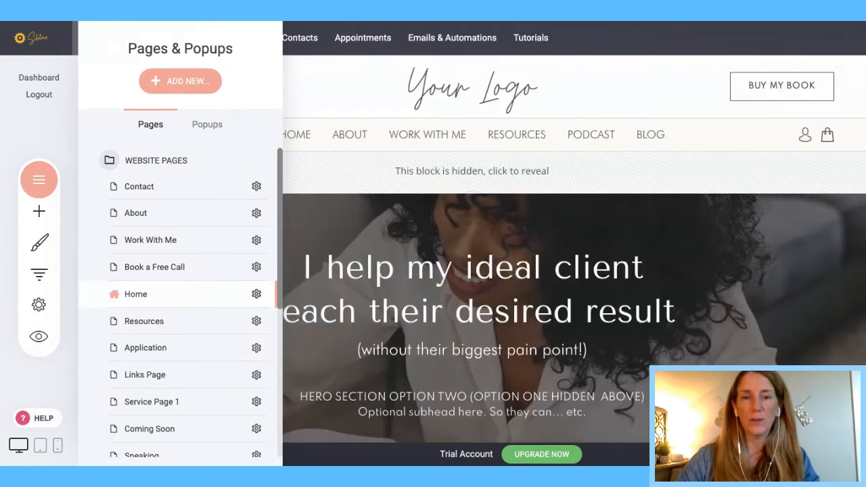
Step: Insert an empty block on the Home page directly below the free guide download section
scroll(417, 324, down, 6)
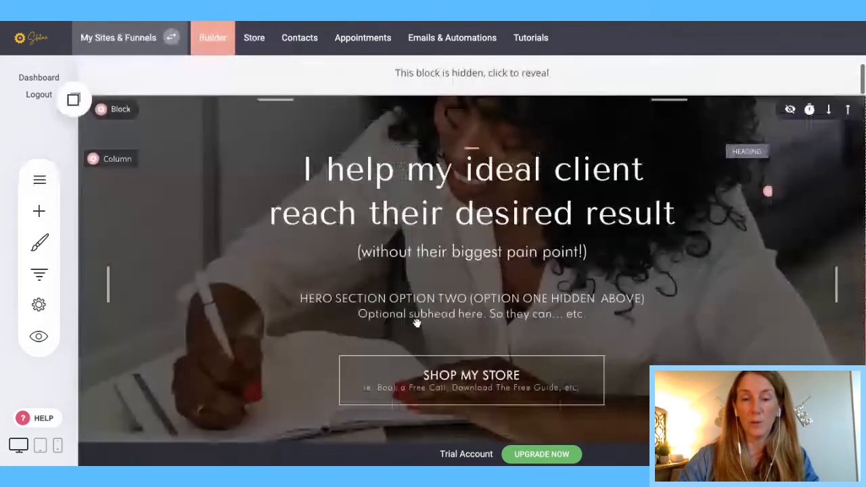
scroll(418, 323, down, 5)
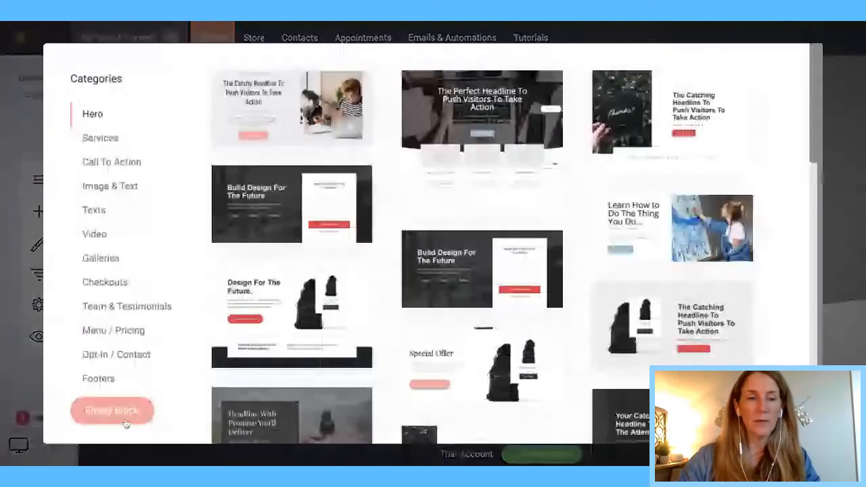
click(113, 410)
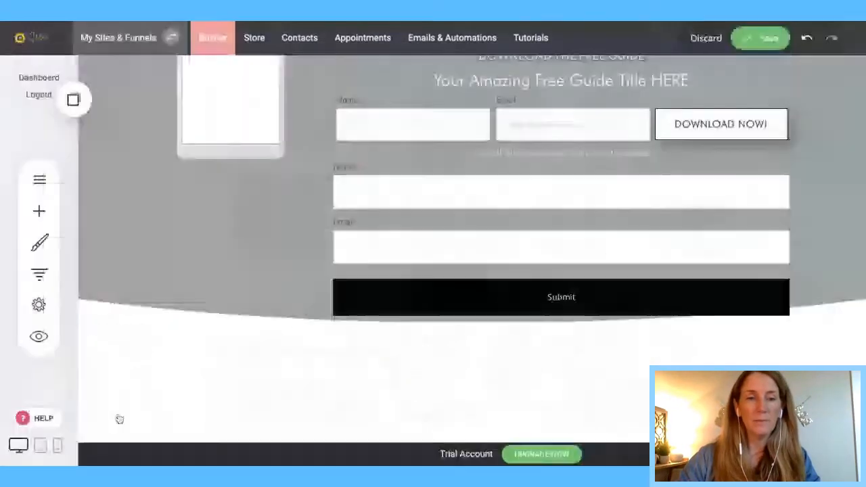
scroll(263, 354, down, 4)
scroll(263, 354, up, 2)
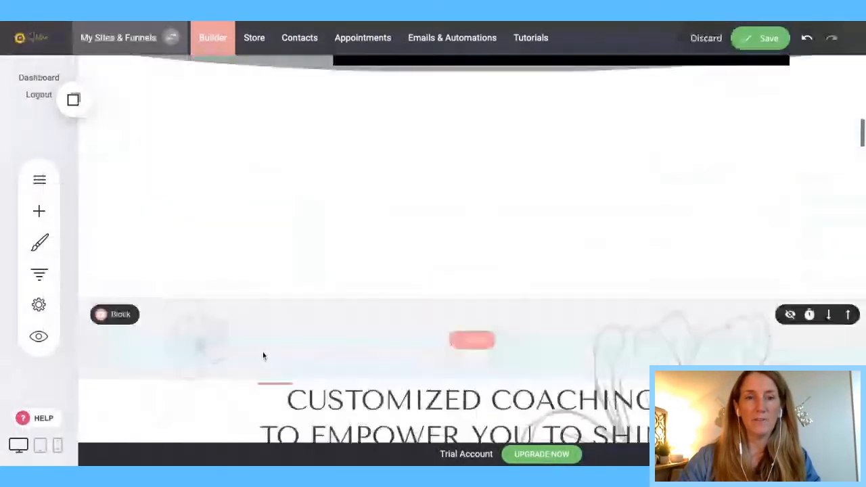
Step: Place a Checkout widget in the empty block and close its product selection settings
click(39, 211)
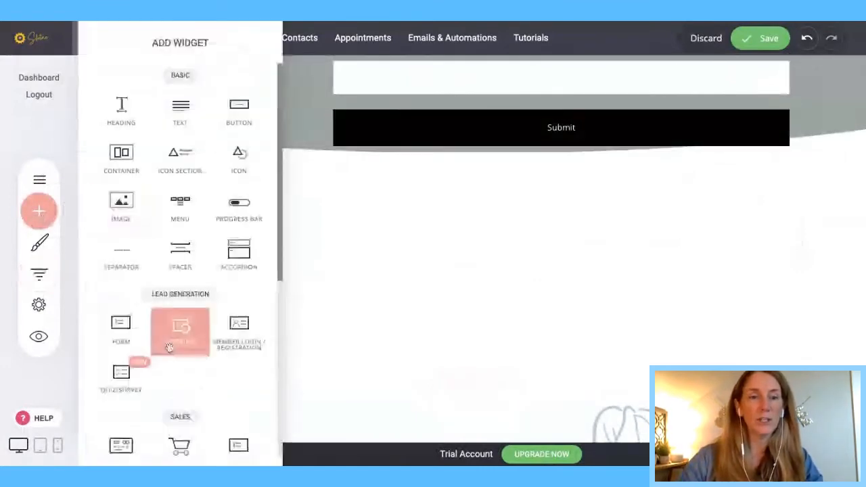
scroll(183, 399, down, 3)
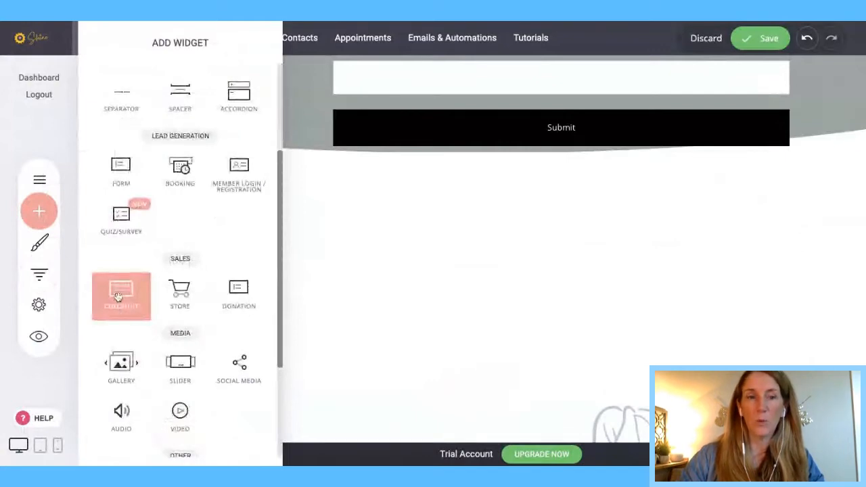
drag(119, 297, 476, 196)
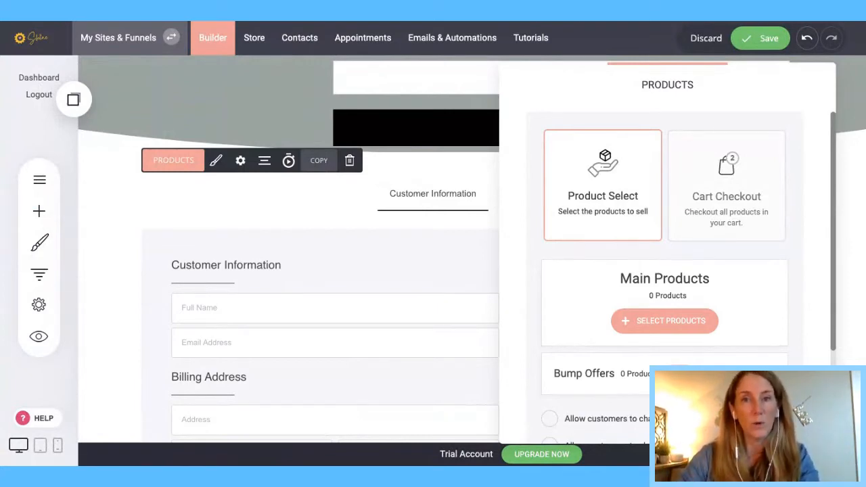
click(371, 298)
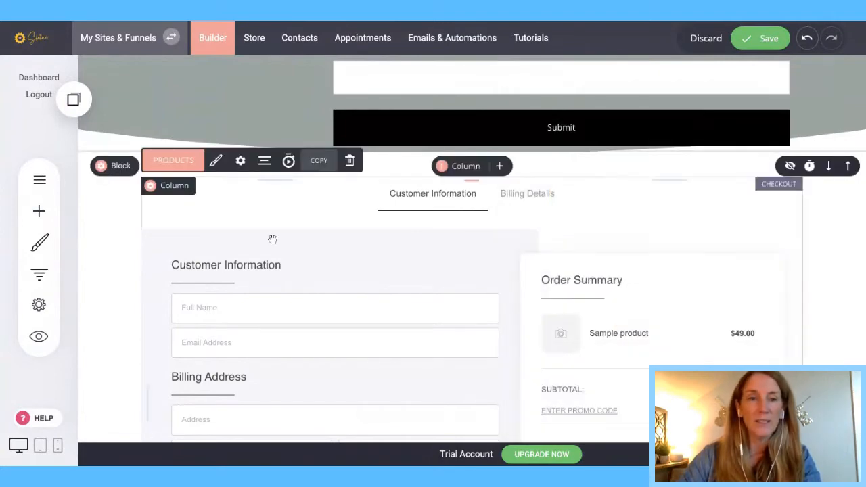
Step: Enable customer tagging in the new checkout widget's settings, add the tag "Product Purchase Buyer" and save the page
click(240, 161)
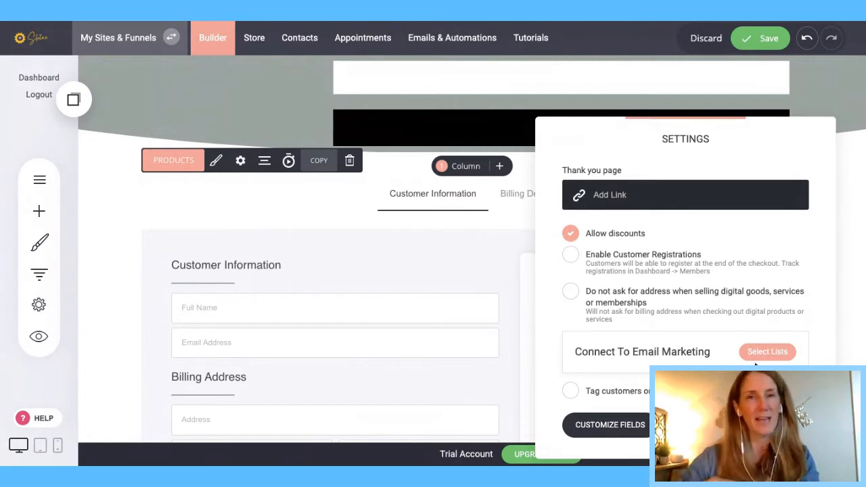
click(571, 391)
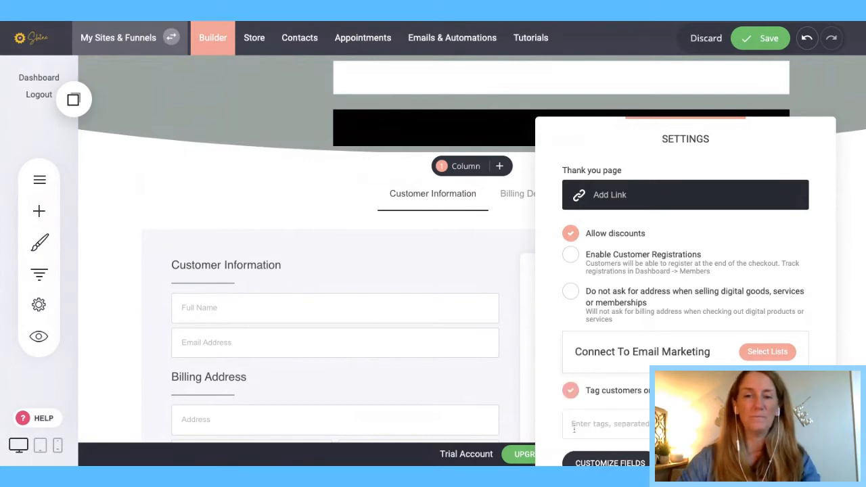
click(575, 427)
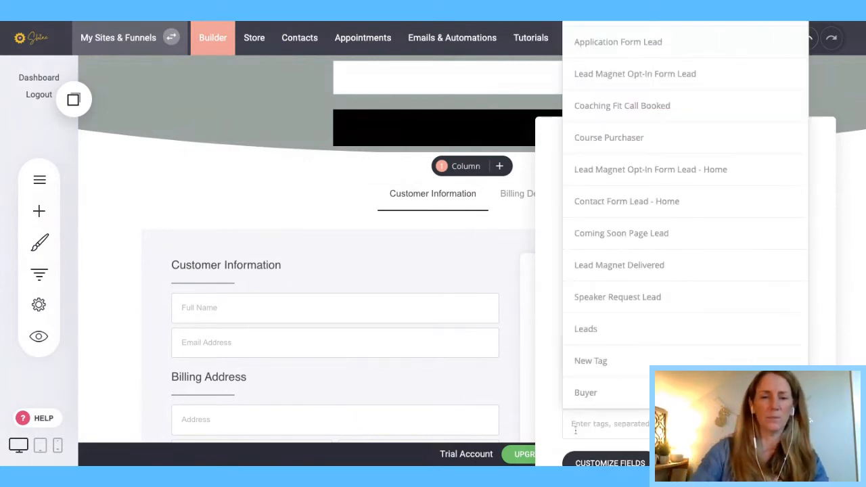
text(Product )
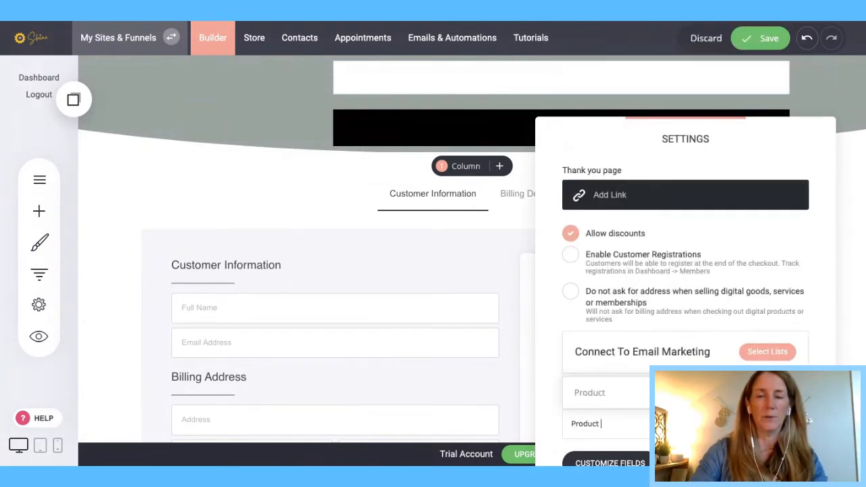
text(Purchase Buy)
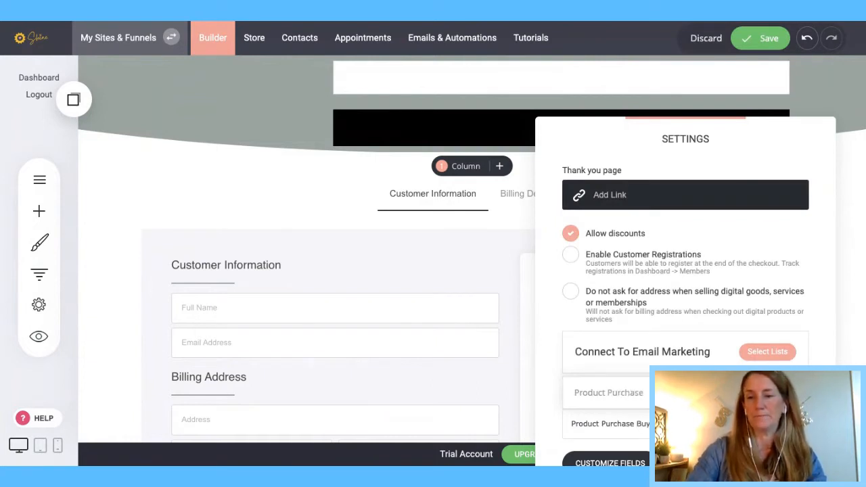
key(Return)
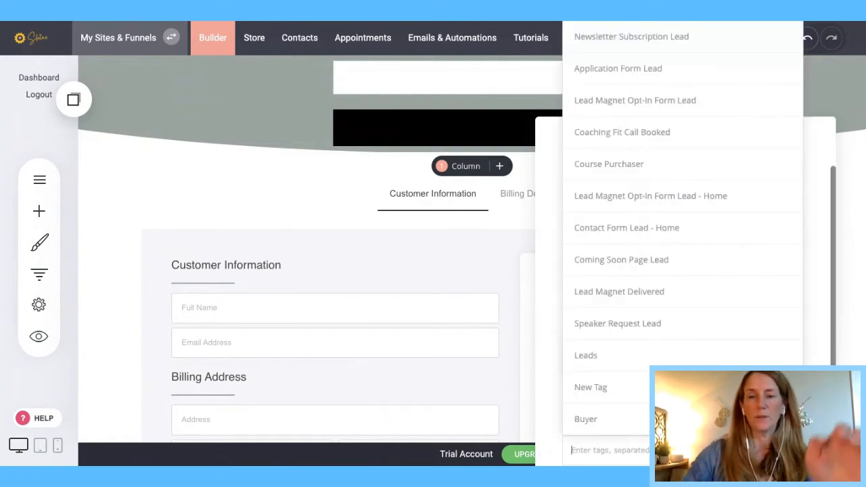
click(540, 429)
click(533, 424)
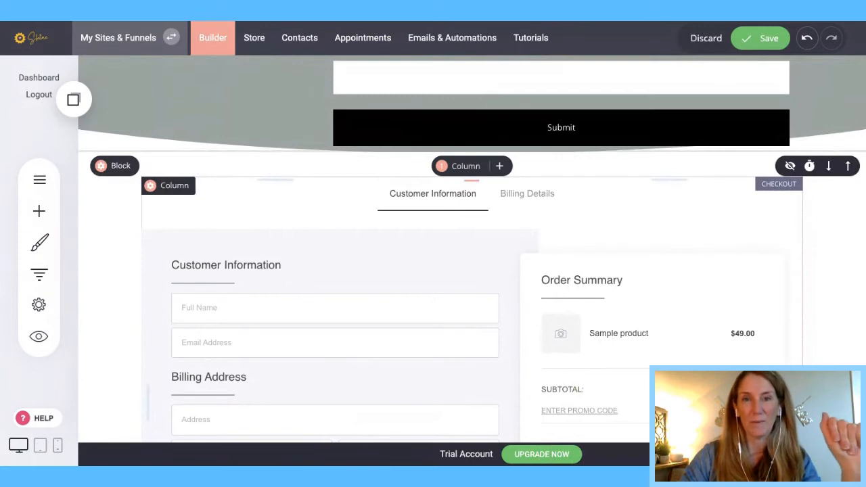
click(761, 39)
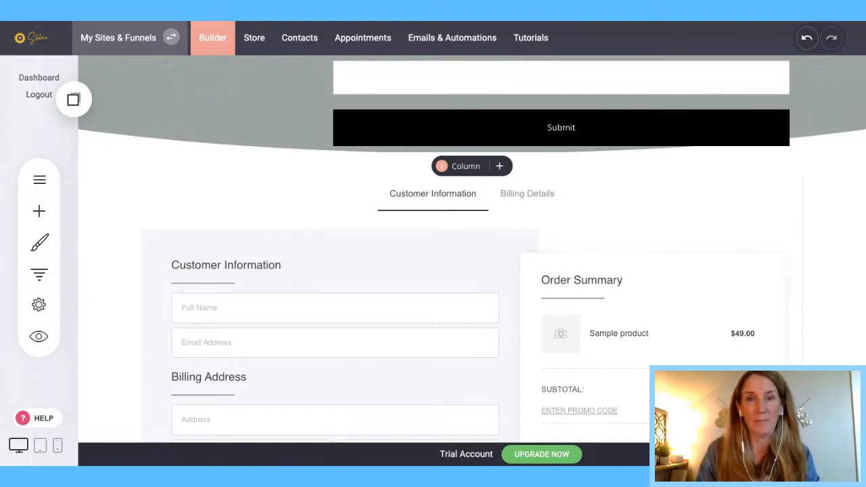
Step: Open the TEST 5 contact's record from the contacts list and add the existing tag "Buyer"
click(296, 41)
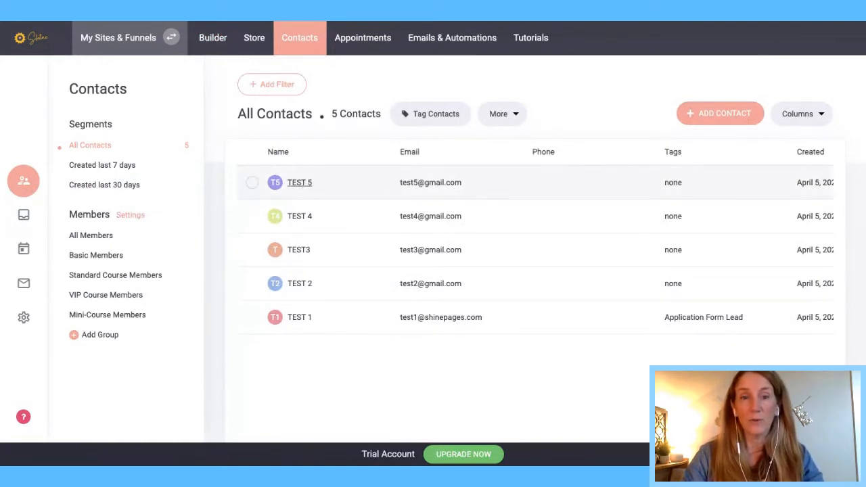
click(299, 182)
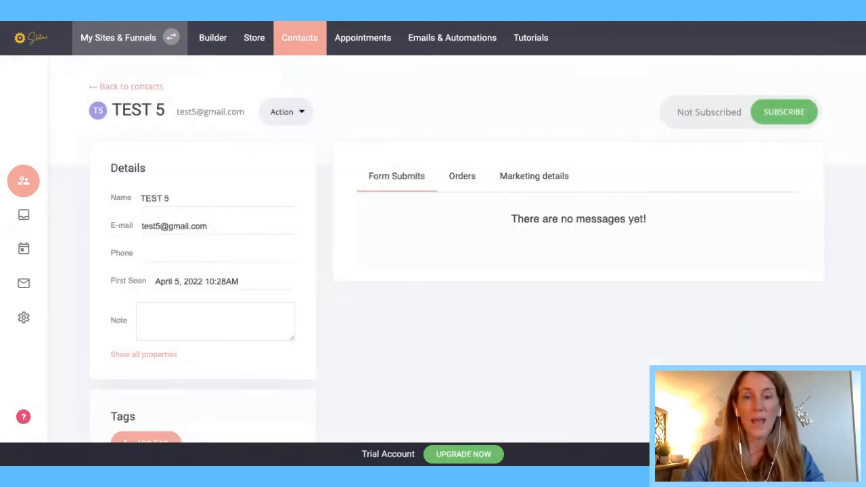
scroll(217, 355, down, 3)
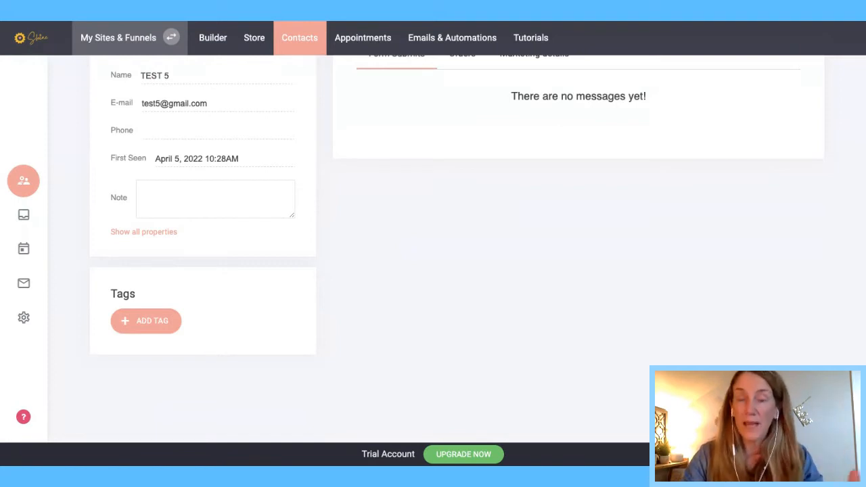
click(152, 325)
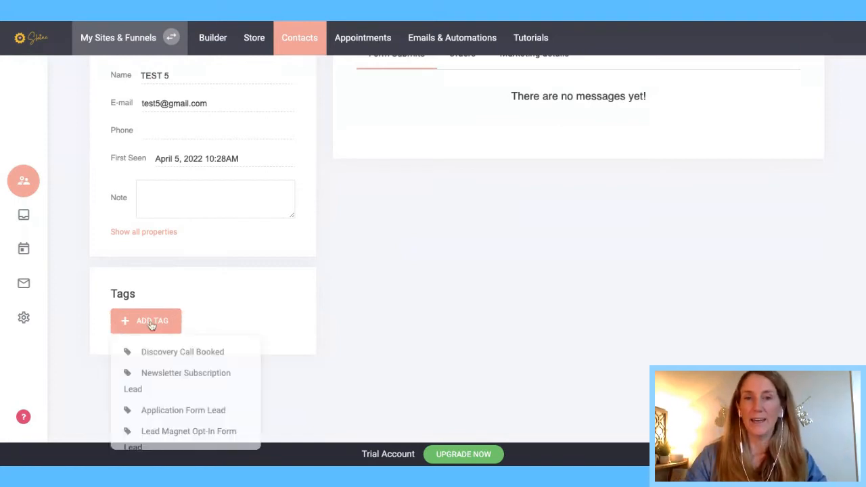
scroll(154, 379, down, 8)
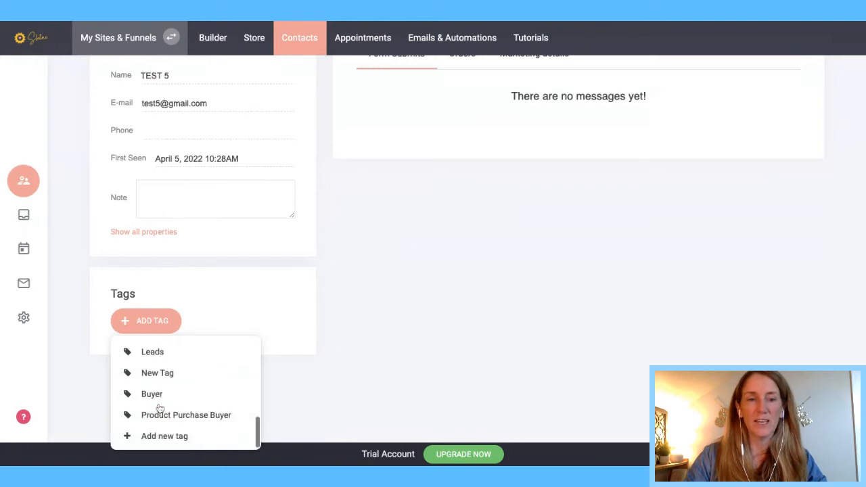
scroll(165, 372, up, 2)
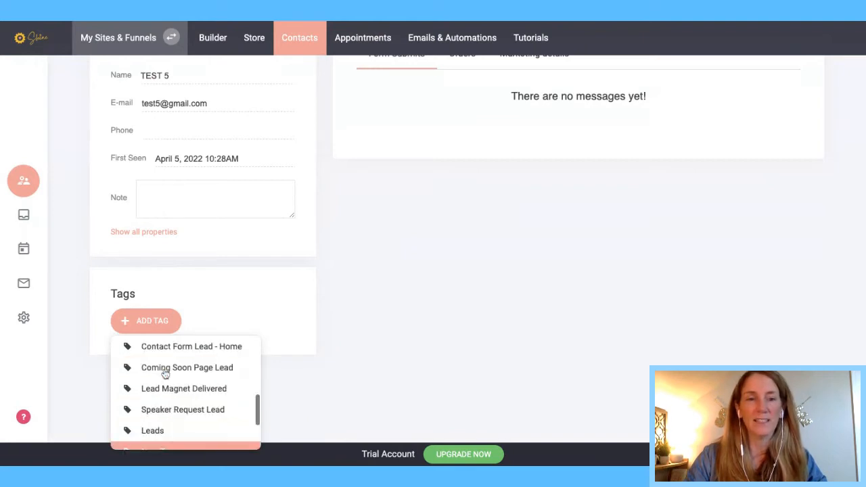
scroll(165, 373, down, 2)
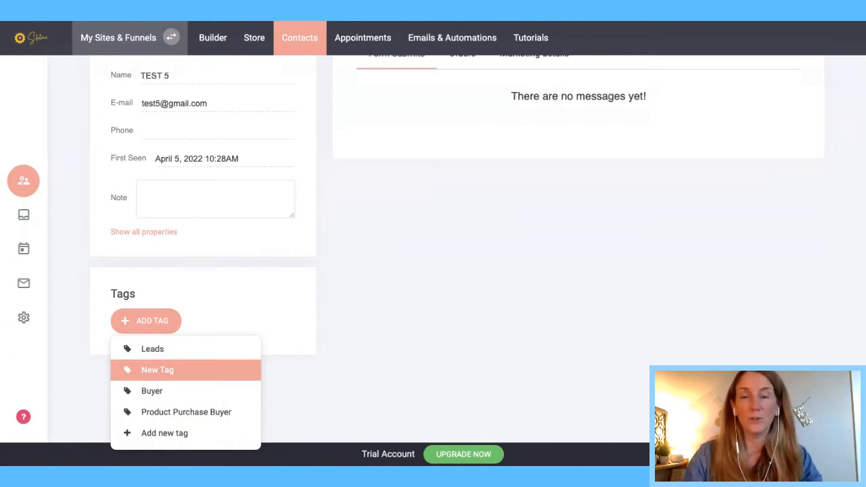
click(159, 393)
Step: Add the tags "Newsletter Subscription Lead" and "Discovery Call Booked" to the TEST 5 contact
click(163, 347)
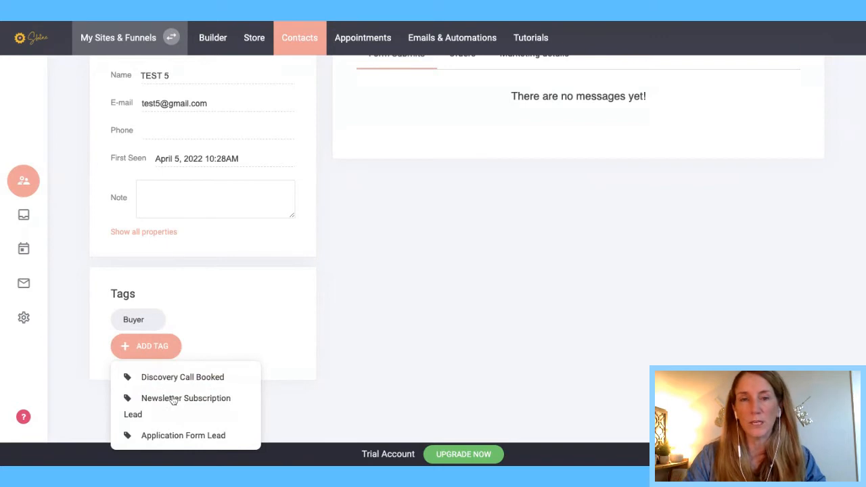
click(174, 401)
click(166, 373)
click(174, 403)
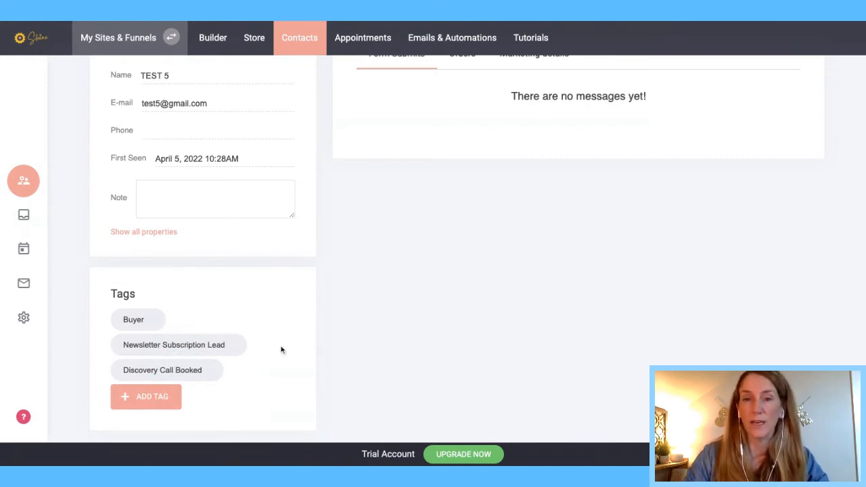
Step: Return to the contacts list, reopen the TEST 5 contact to review its tags and go back to the list
scroll(356, 304, up, 3)
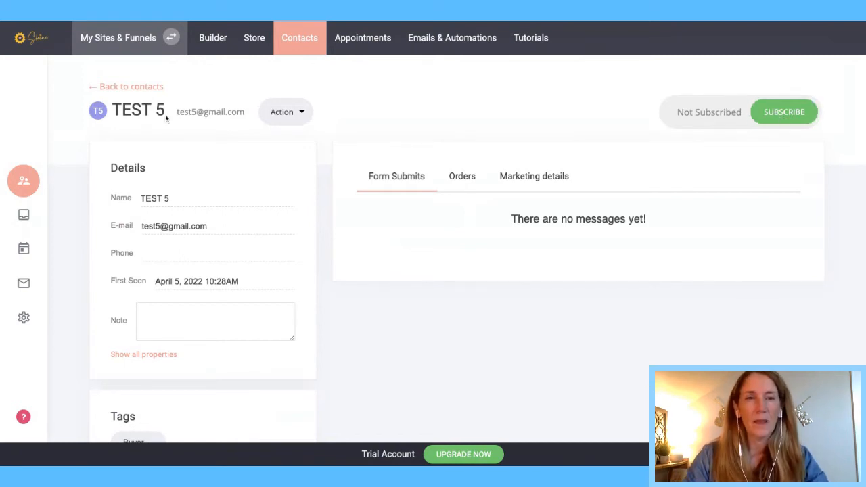
click(155, 89)
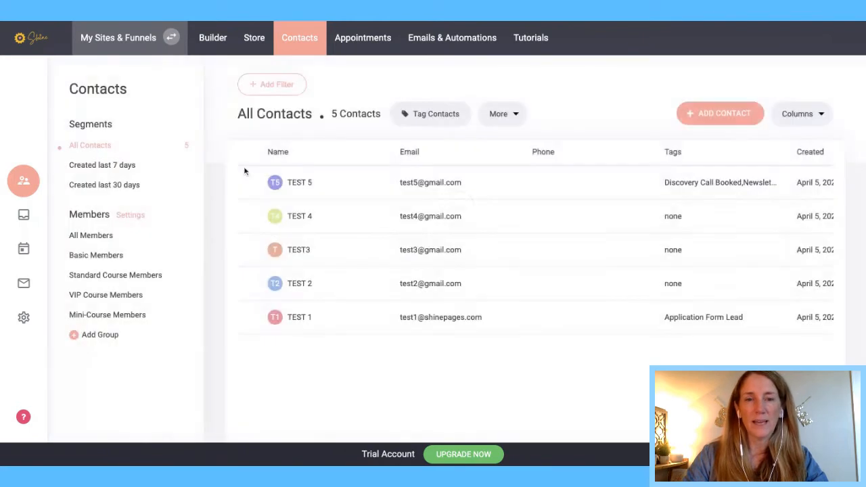
click(304, 185)
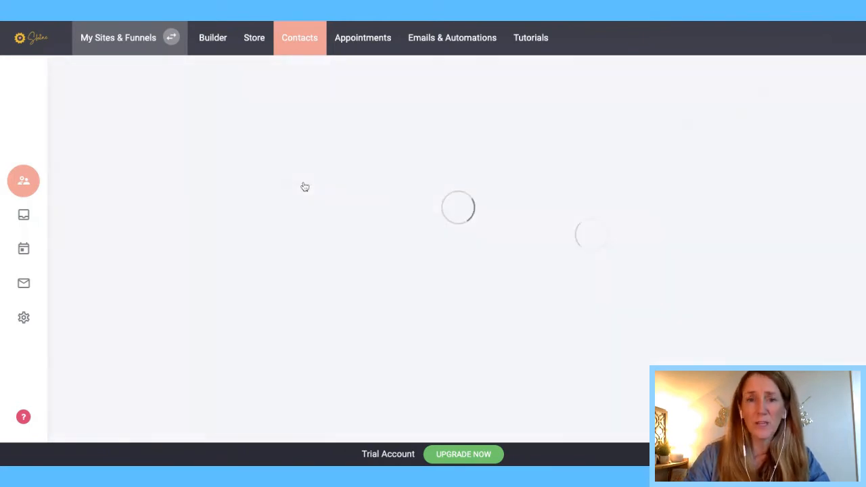
scroll(304, 332, down, 3)
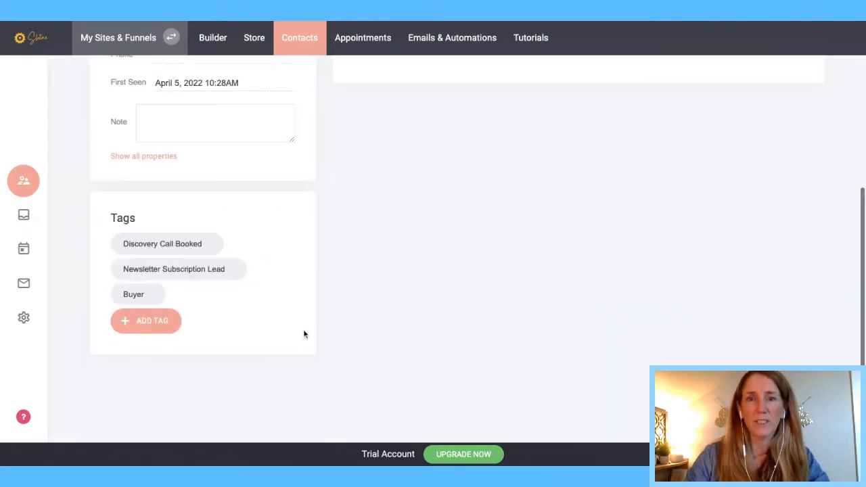
scroll(304, 332, up, 3)
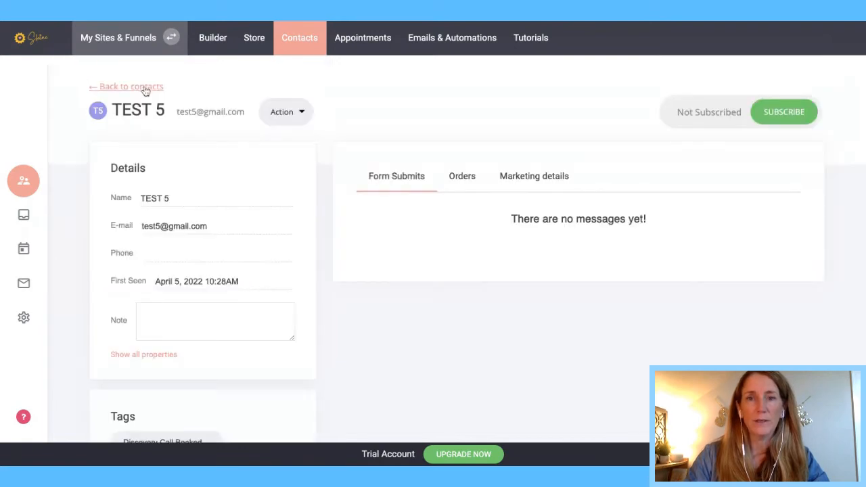
click(144, 88)
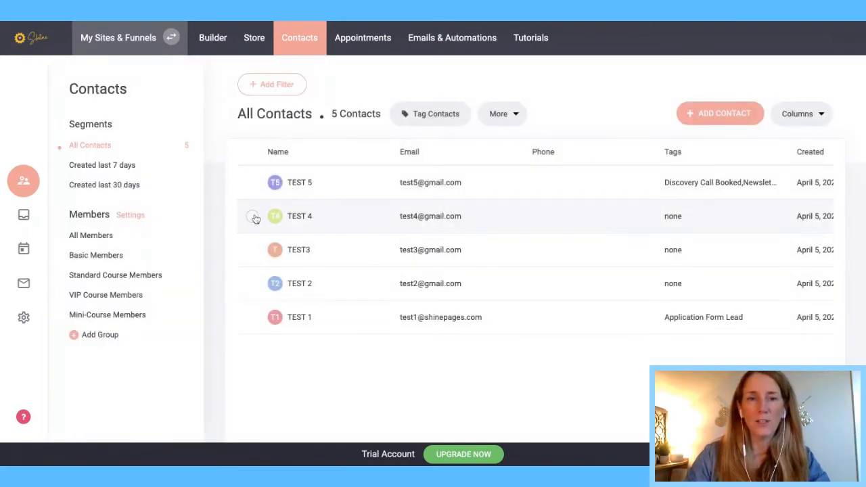
Step: Bulk-tag the contacts TEST 4, TEST3 and TEST 2 with "Lead Magnet Delivered"
click(253, 216)
click(252, 251)
click(252, 284)
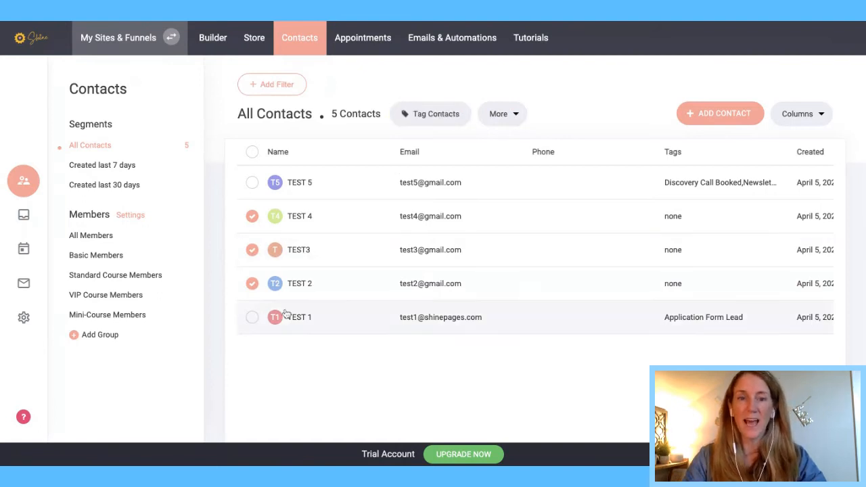
click(433, 116)
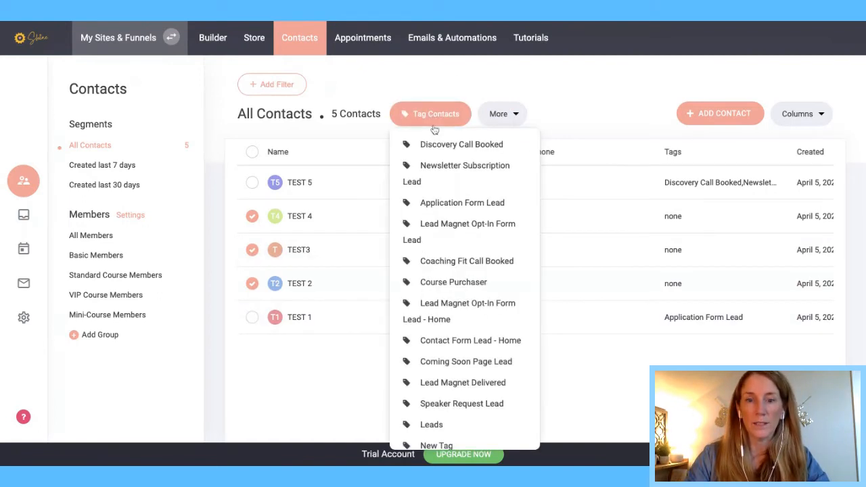
click(452, 383)
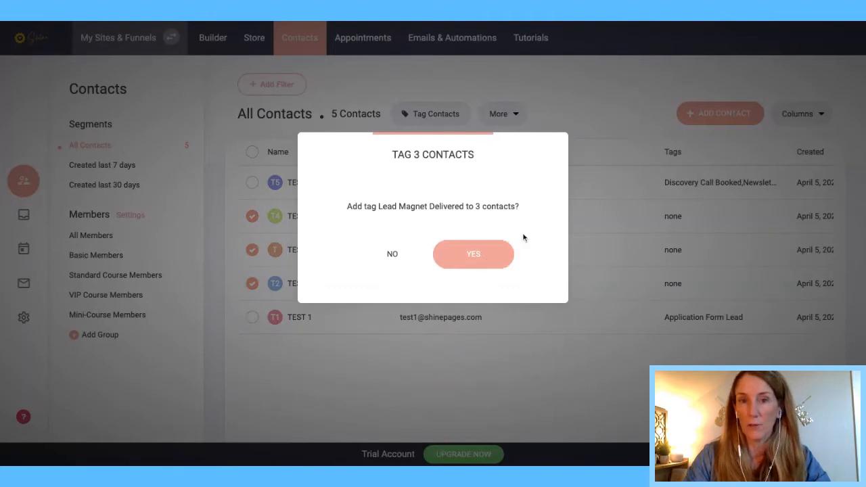
click(482, 259)
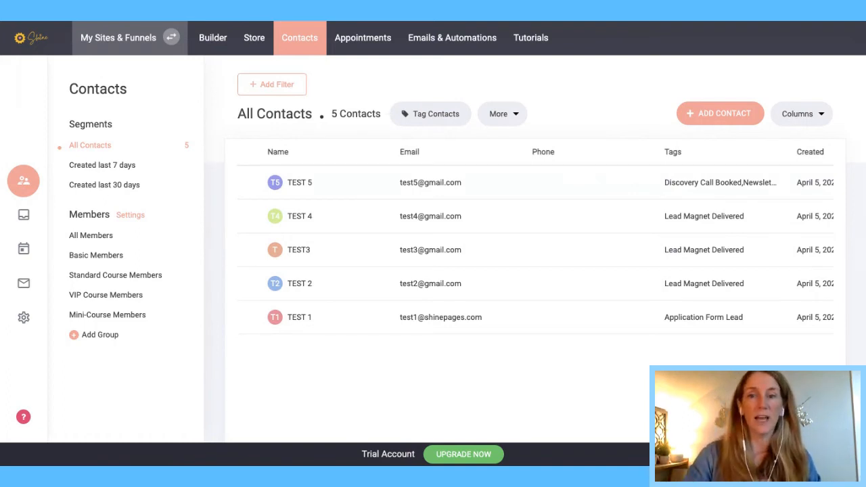
Step: Filter the contacts list to contacts whose tag is "Discovery Call Booked"
click(272, 83)
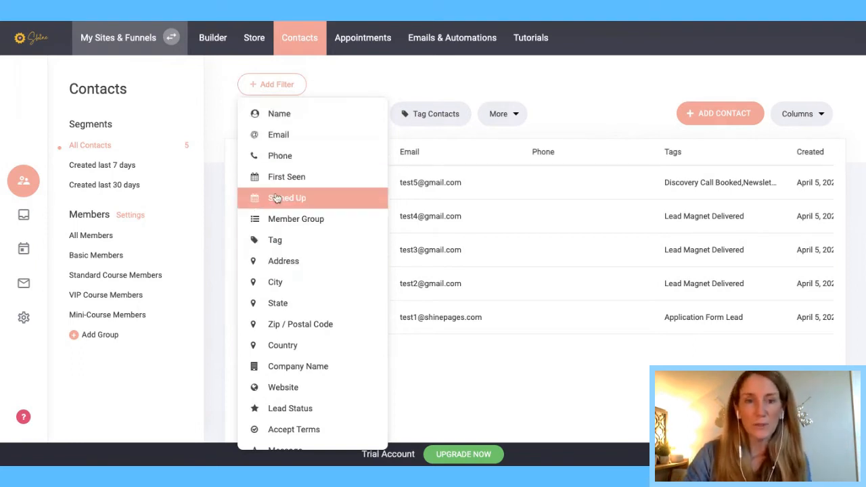
click(299, 242)
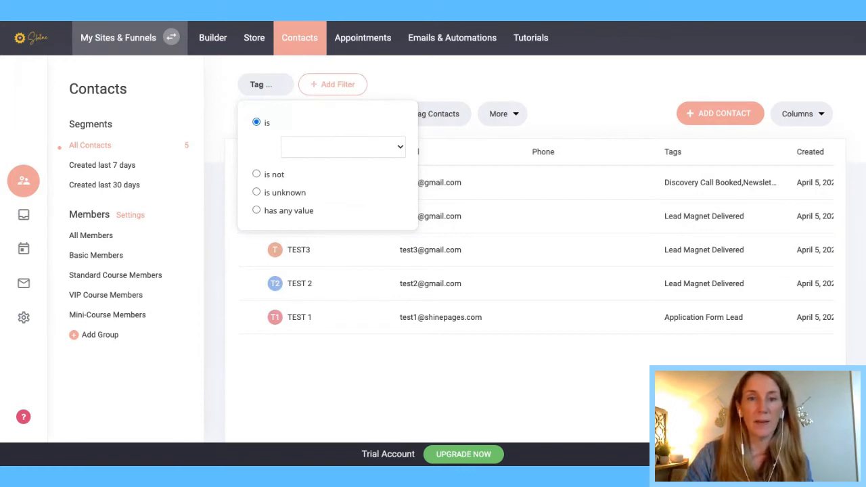
click(328, 166)
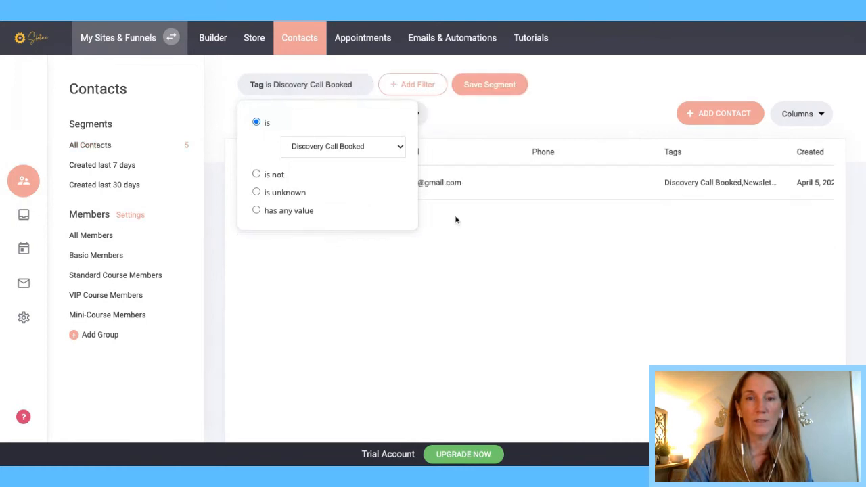
click(513, 270)
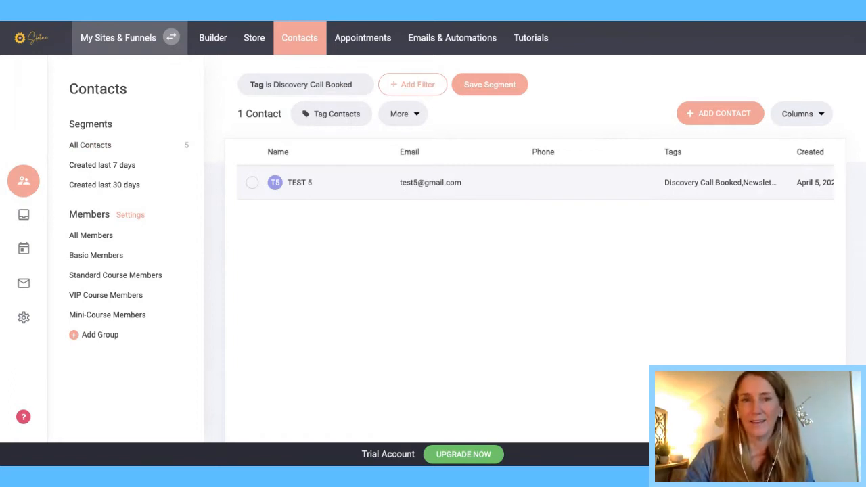
Step: Add a second tag filter that excludes contacts tagged "Buyer"
click(419, 85)
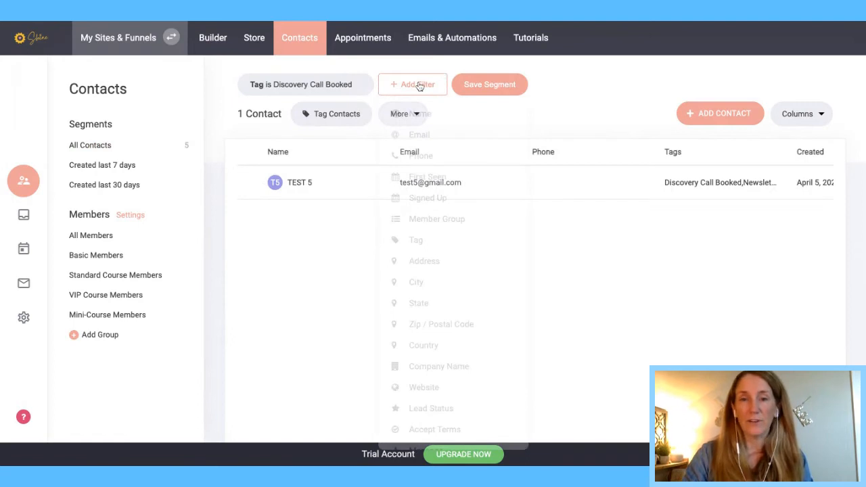
click(420, 243)
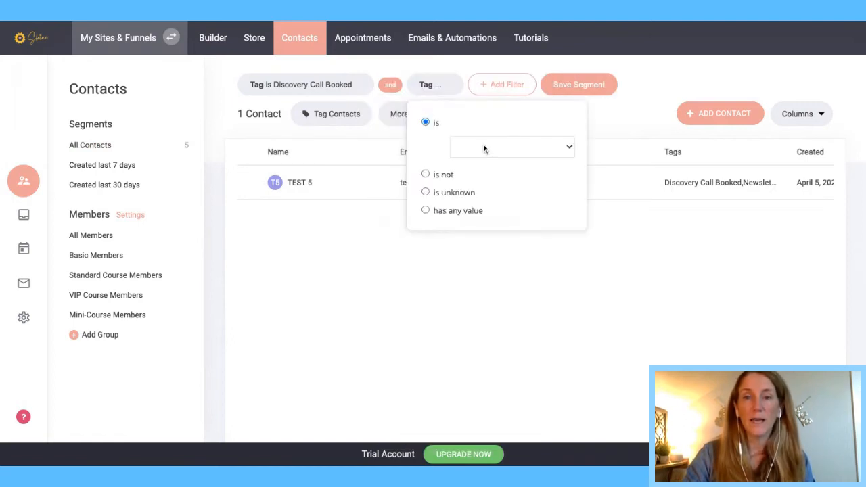
click(424, 174)
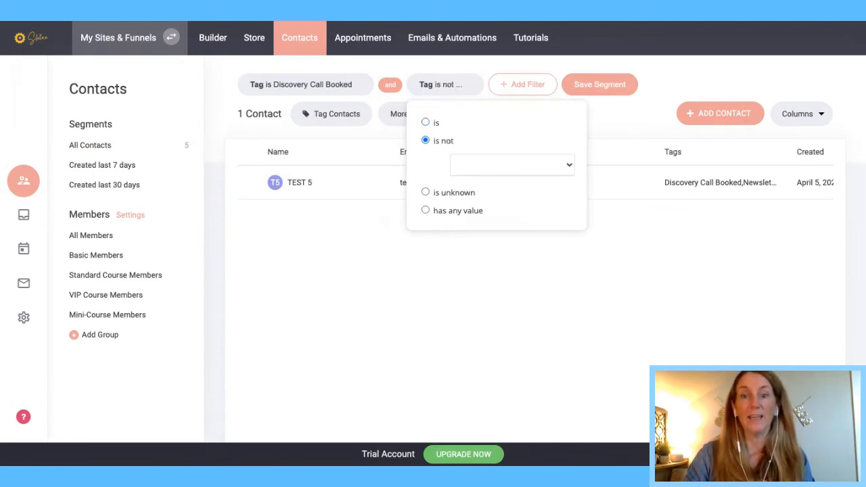
click(469, 164)
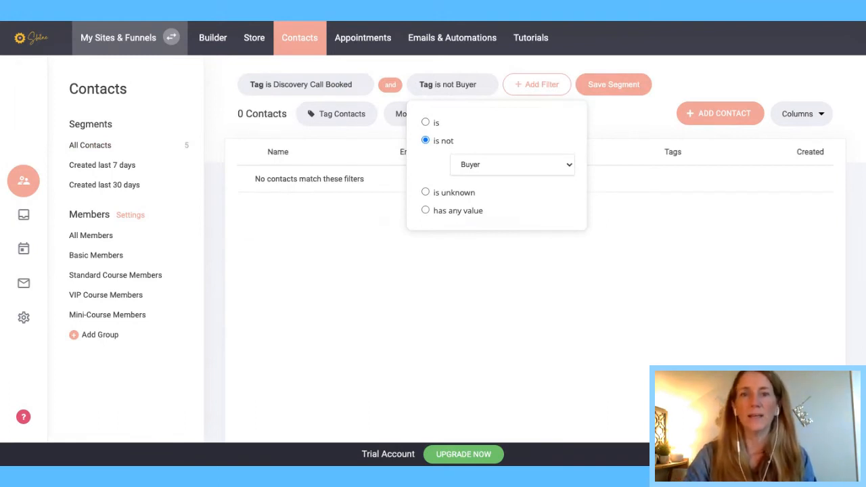
click(490, 268)
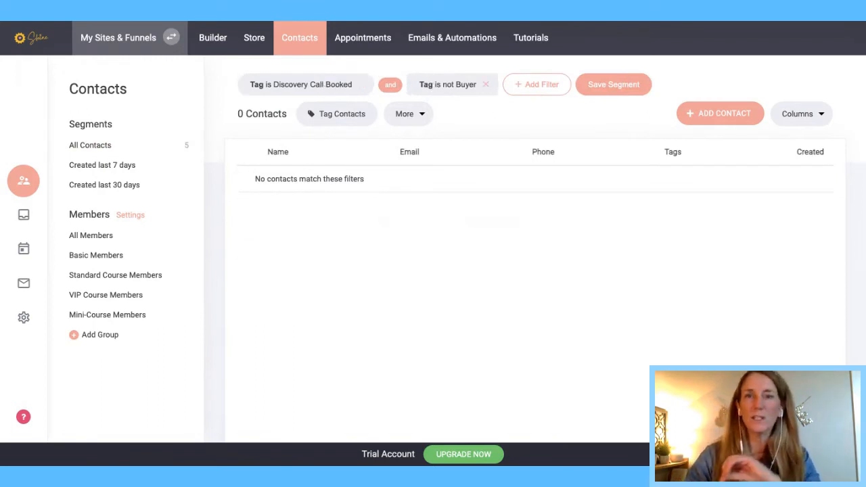
Step: Remove both tag filters and filter the contacts list by the tag "Lead Magnet Delivered" instead
click(485, 84)
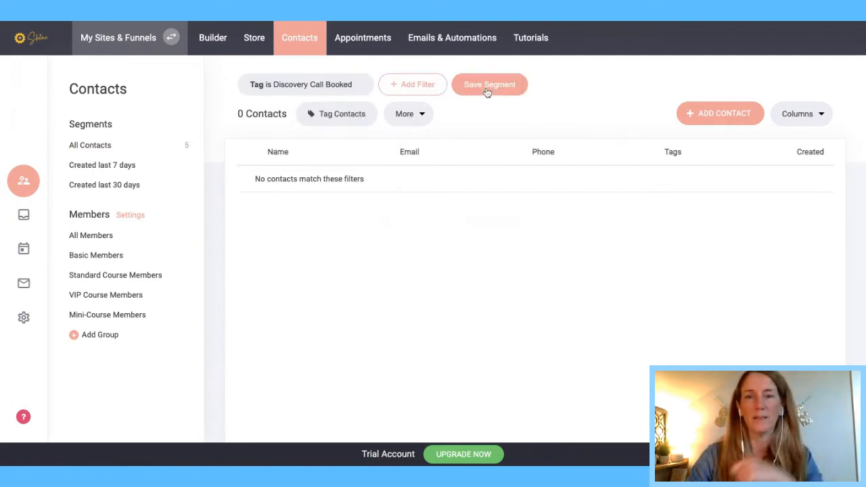
click(361, 86)
click(277, 85)
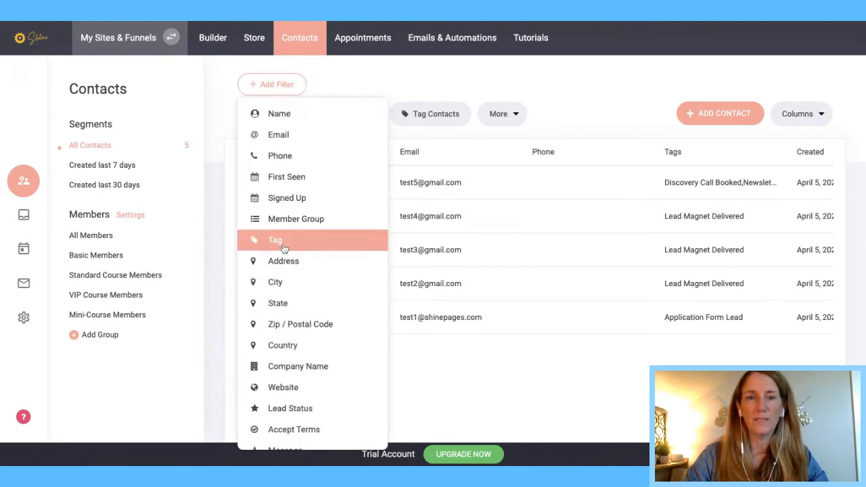
click(284, 248)
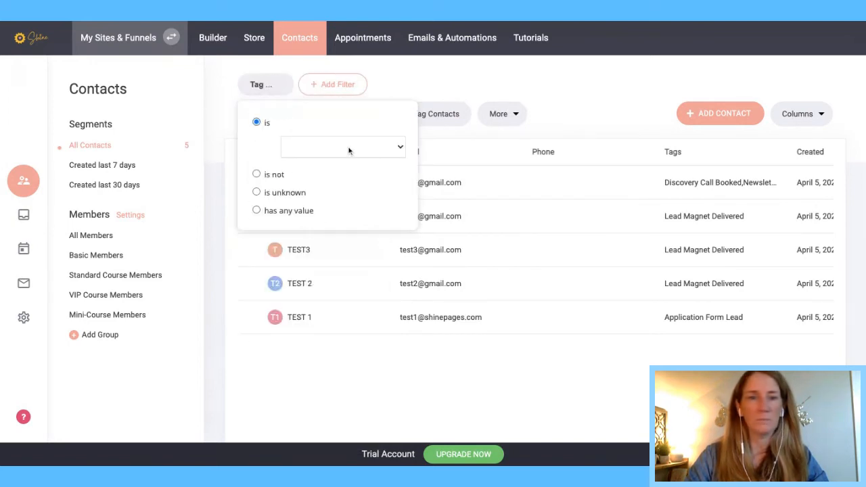
click(348, 150)
click(326, 243)
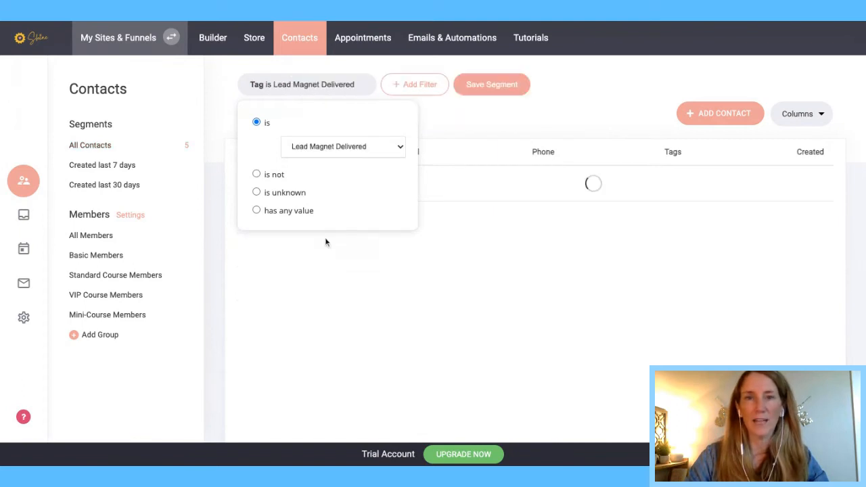
click(366, 327)
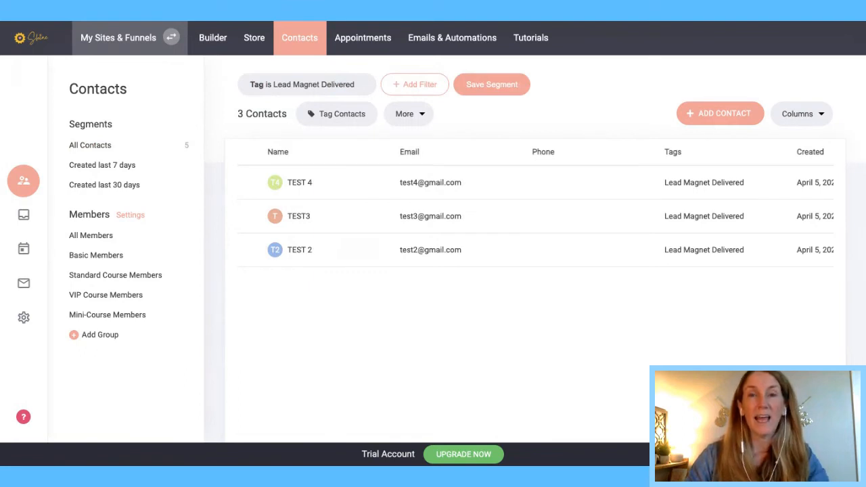
click(426, 115)
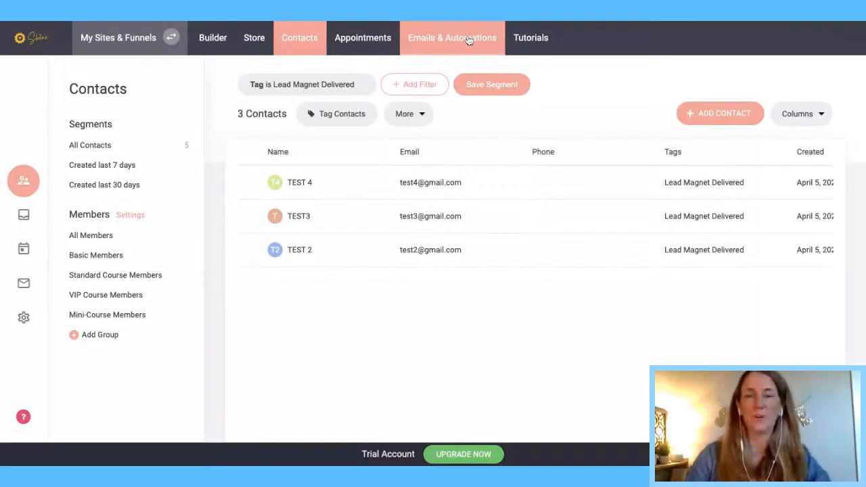
Step: Open the "Sample Welcome Nurture Sequence" automation and bring up its trigger settings
click(469, 40)
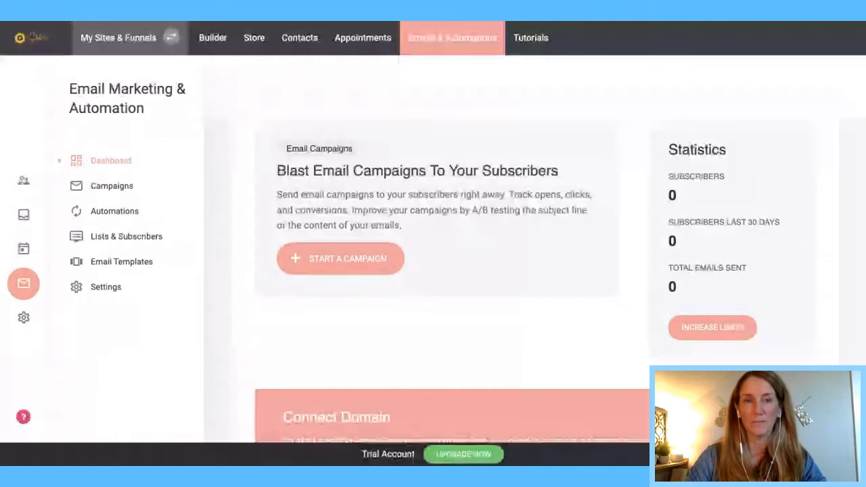
click(110, 214)
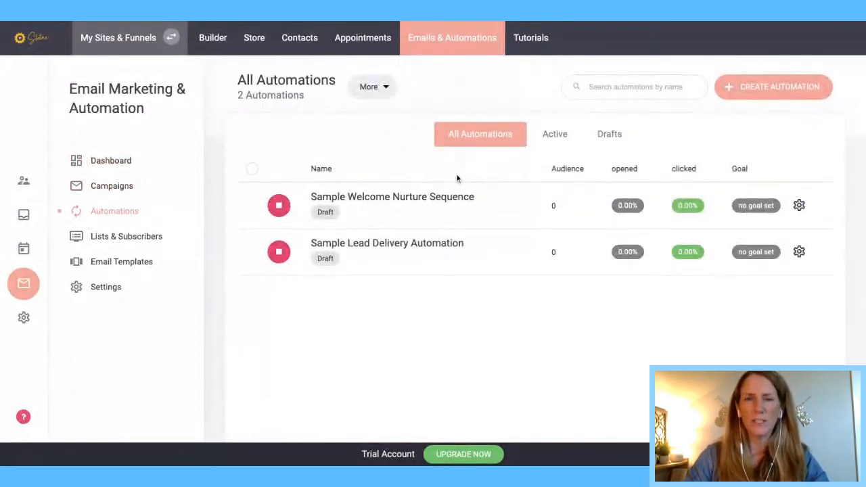
click(408, 203)
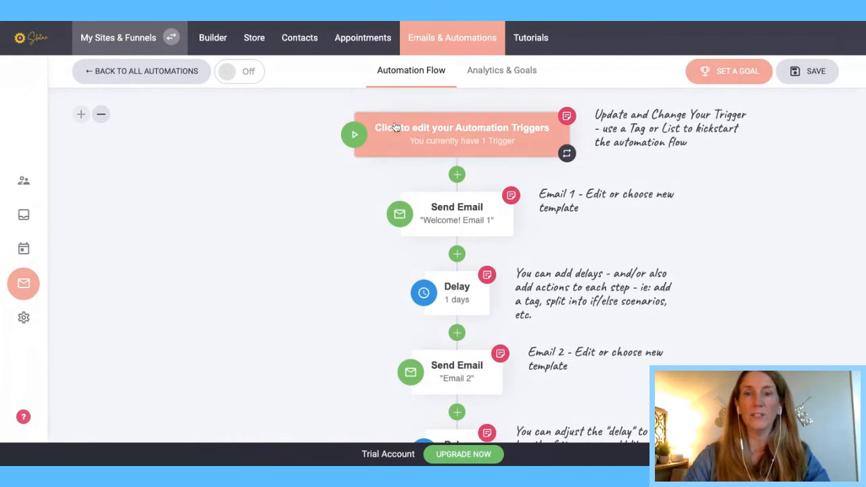
click(438, 133)
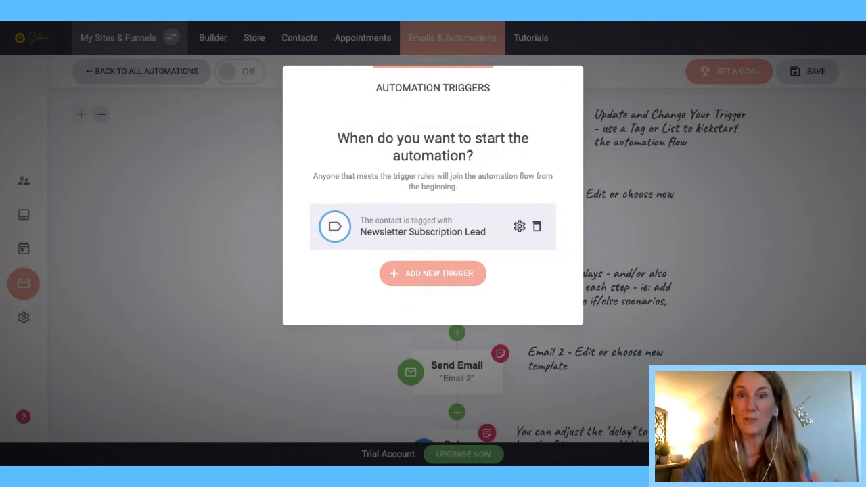
Step: Add a new automation trigger that starts the flow when the tag "Course Purchaser" is added
click(445, 277)
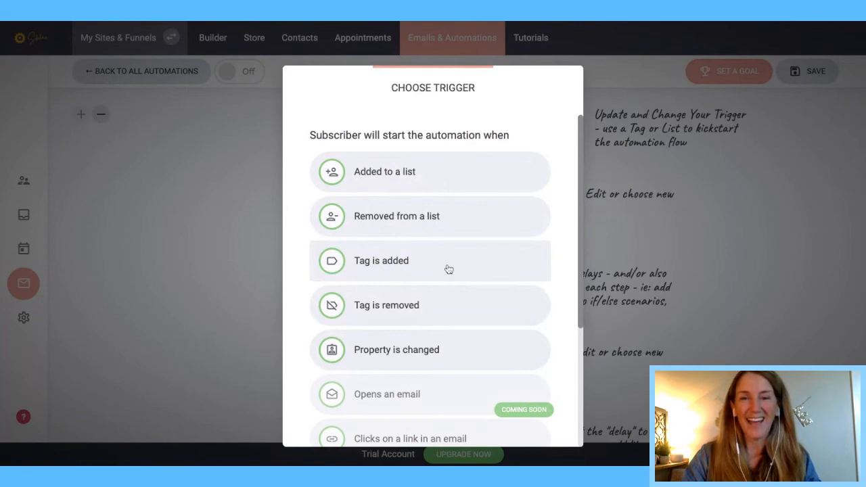
click(378, 261)
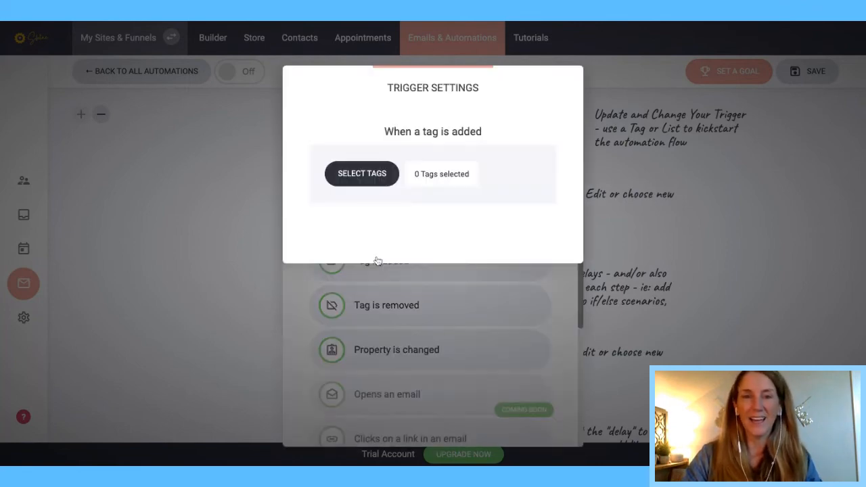
click(368, 173)
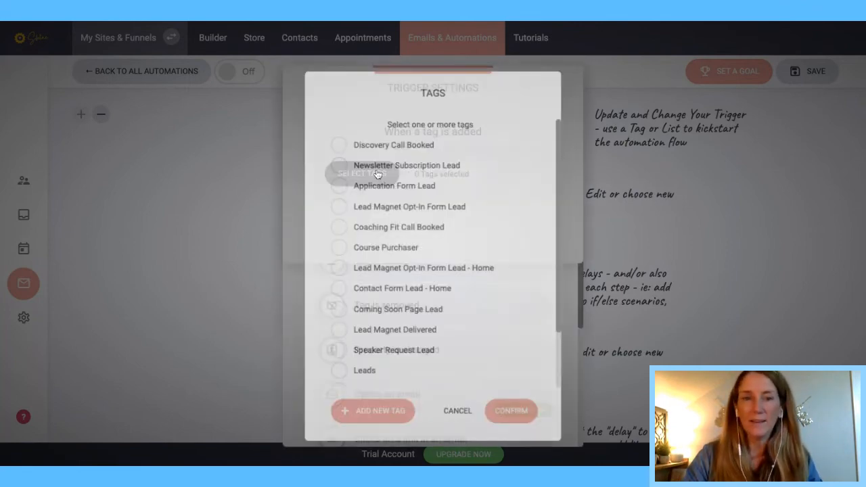
click(336, 248)
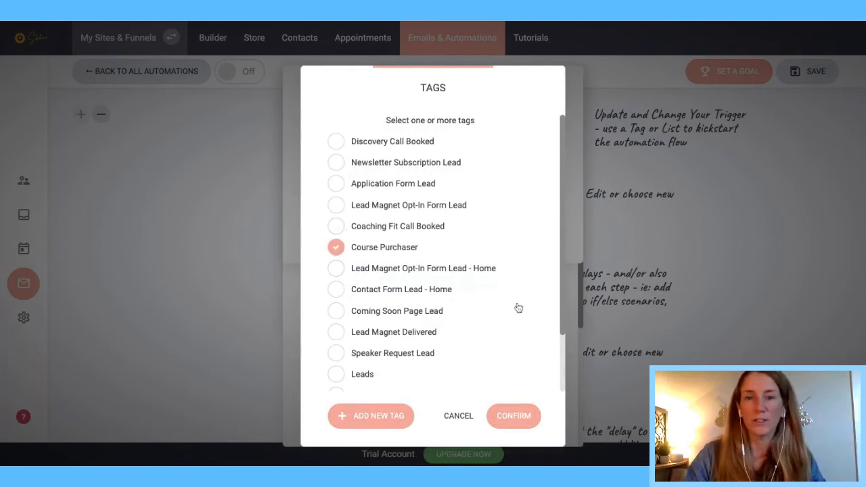
click(533, 415)
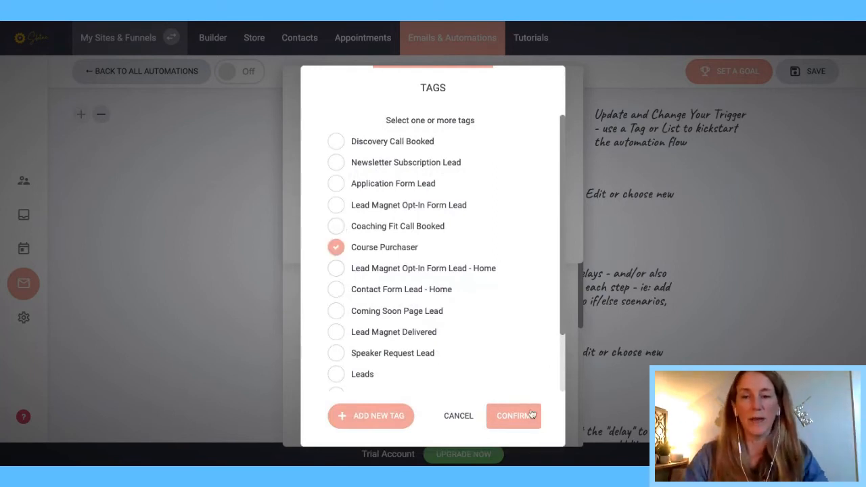
click(518, 414)
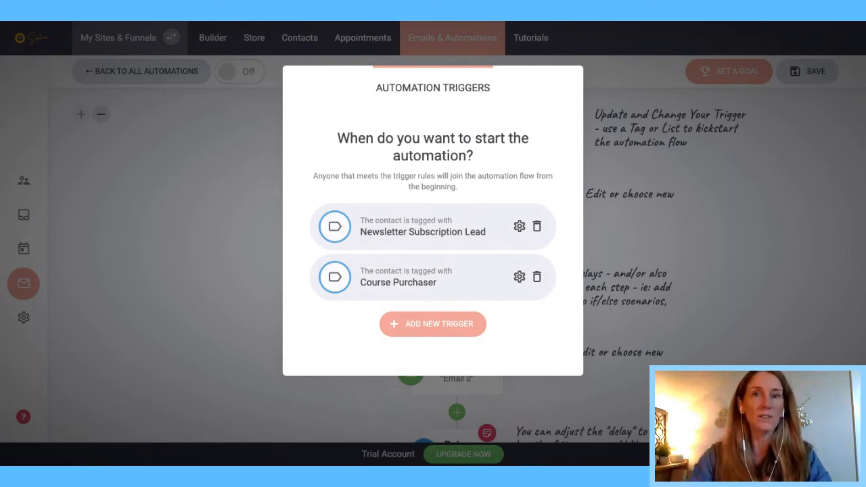
Step: Add the tag "Discovery Call Booked" to the "Newsletter Subscription Lead" trigger and delete the "Course Purchaser" trigger
click(519, 228)
click(375, 174)
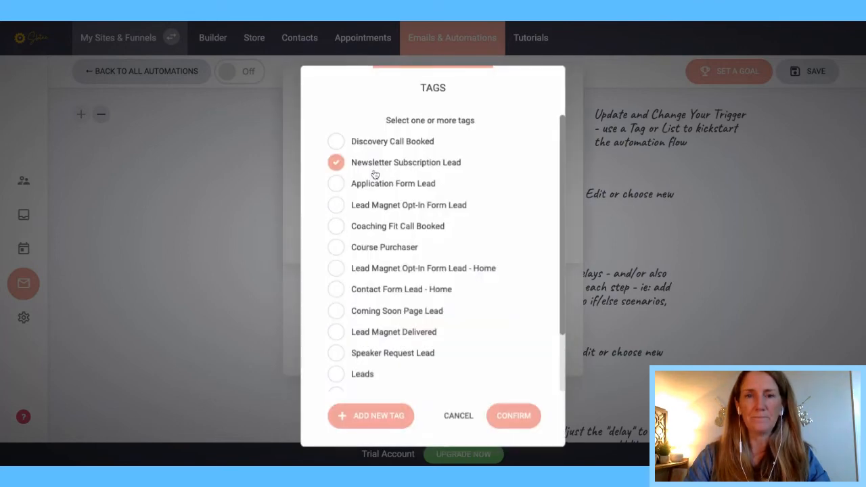
click(338, 144)
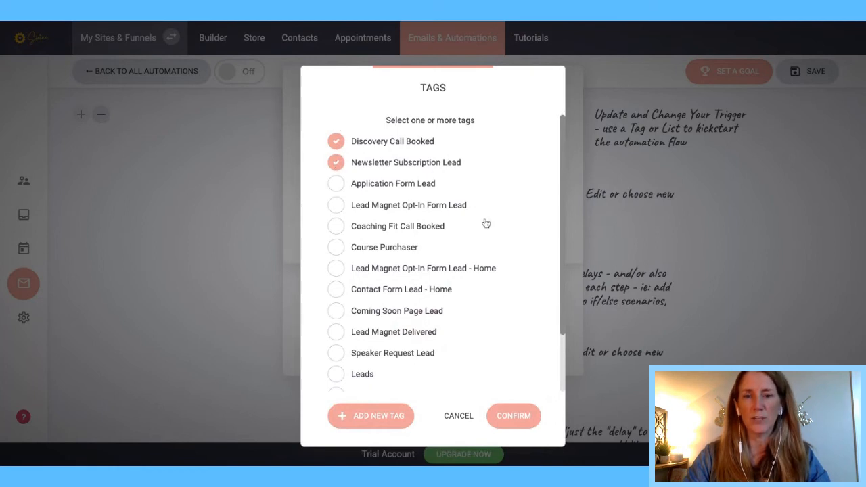
click(527, 416)
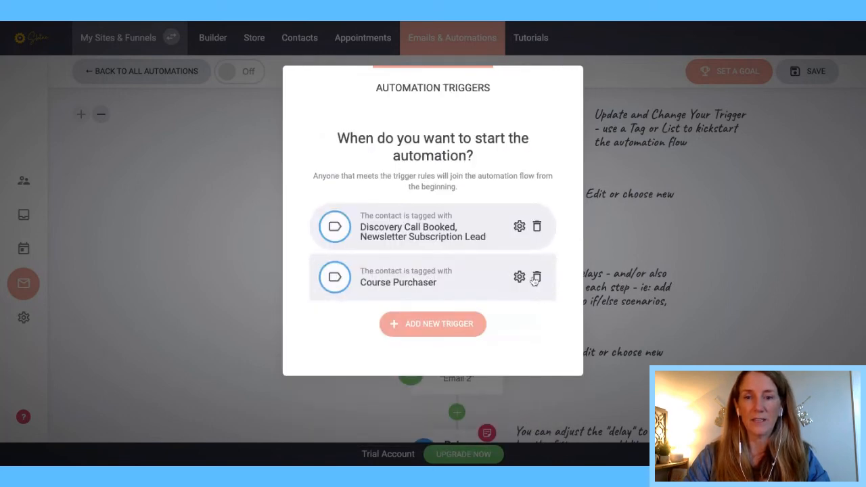
click(535, 279)
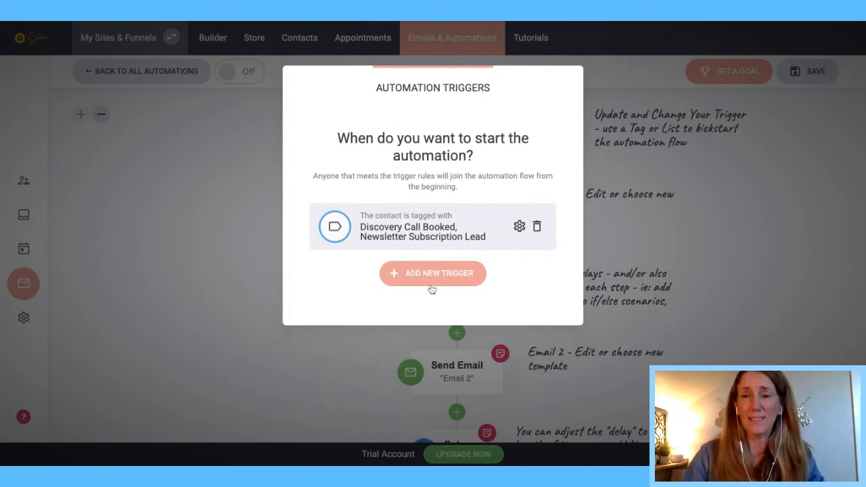
click(649, 250)
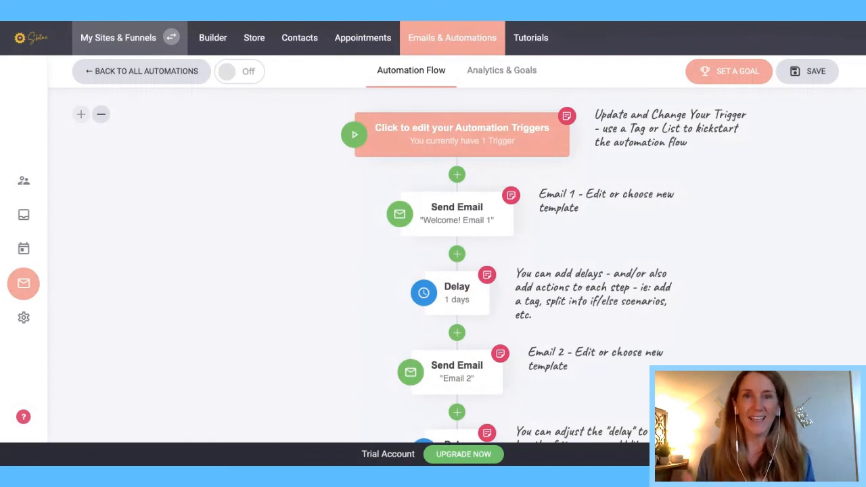
Step: Stay in the automation when asked about unsaved changes and save it with its updated triggers
mouse_move(468, 213)
click(311, 42)
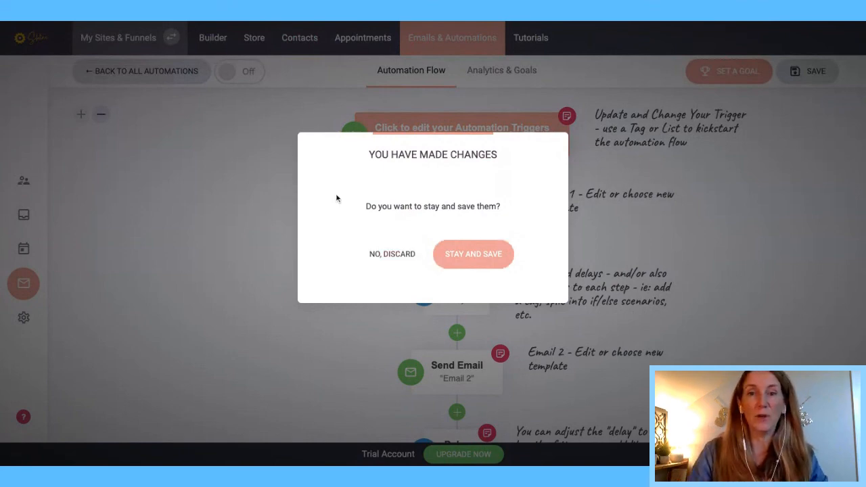
click(471, 264)
click(310, 41)
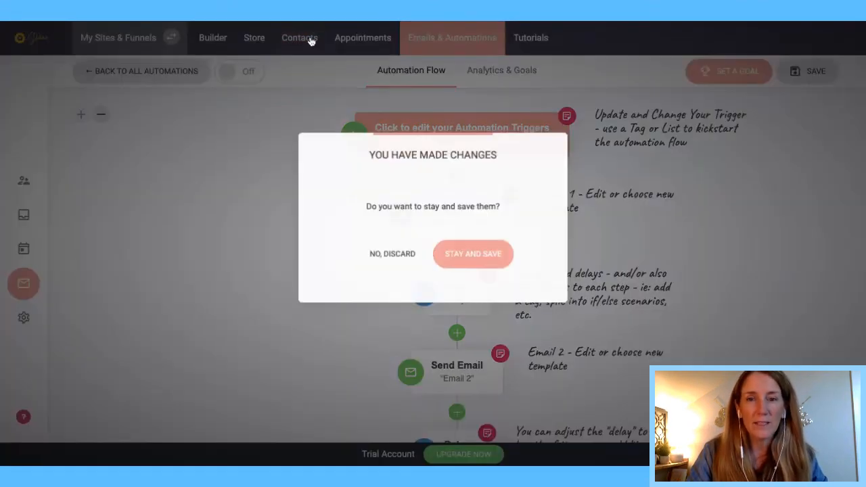
click(483, 257)
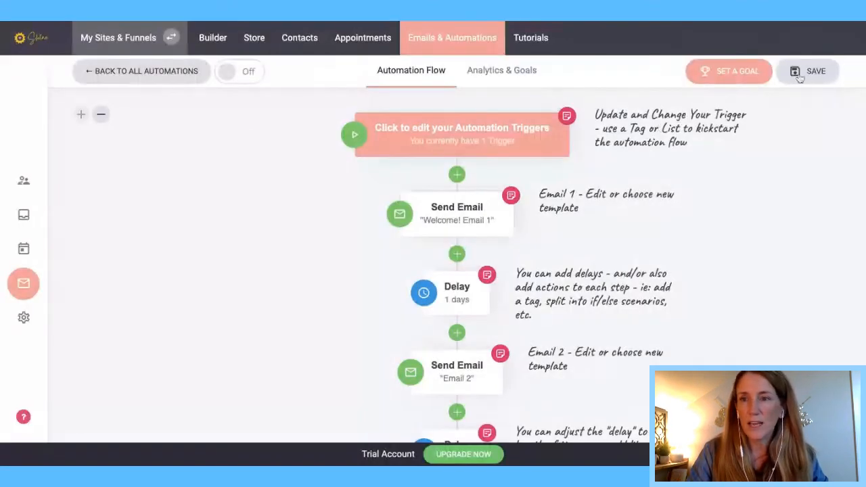
click(804, 75)
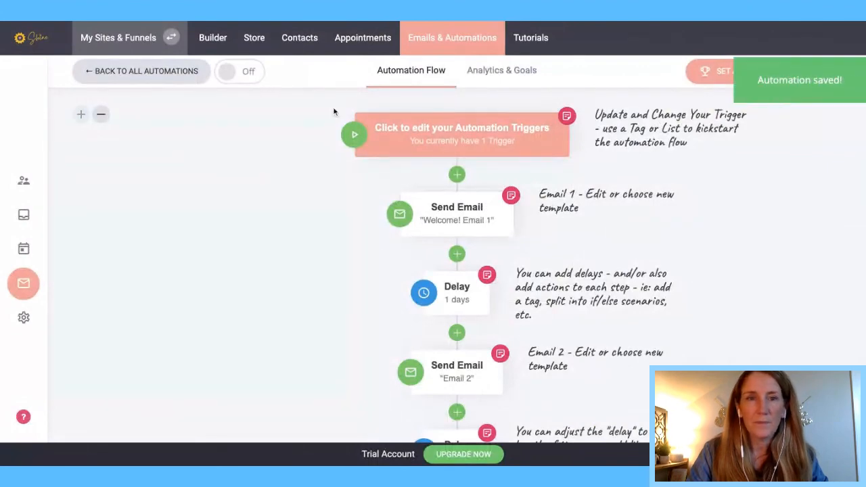
Step: Return to the contacts list and open the available filter criteria
click(301, 41)
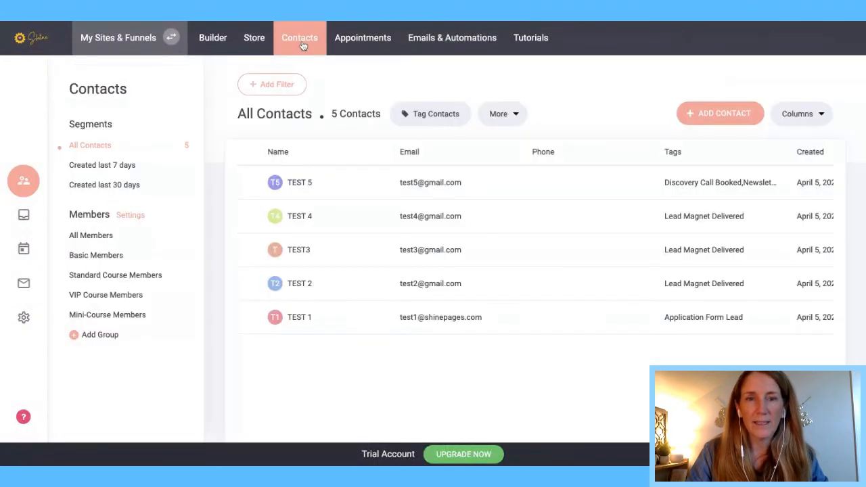
click(274, 87)
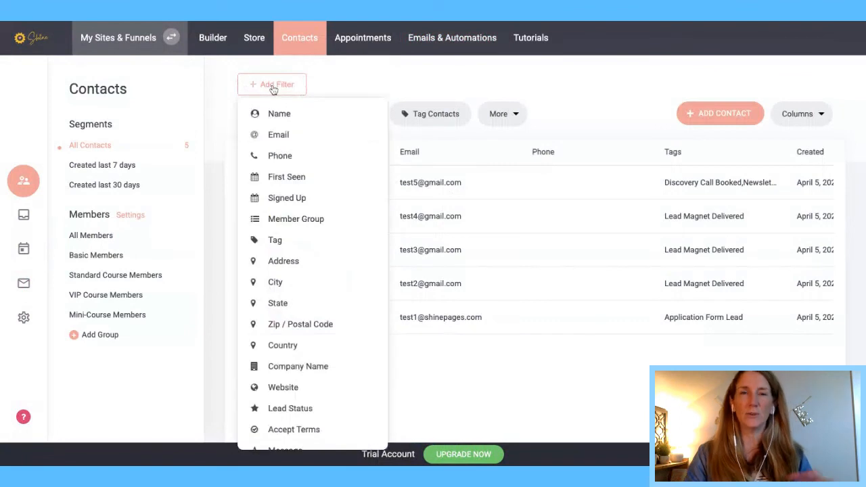